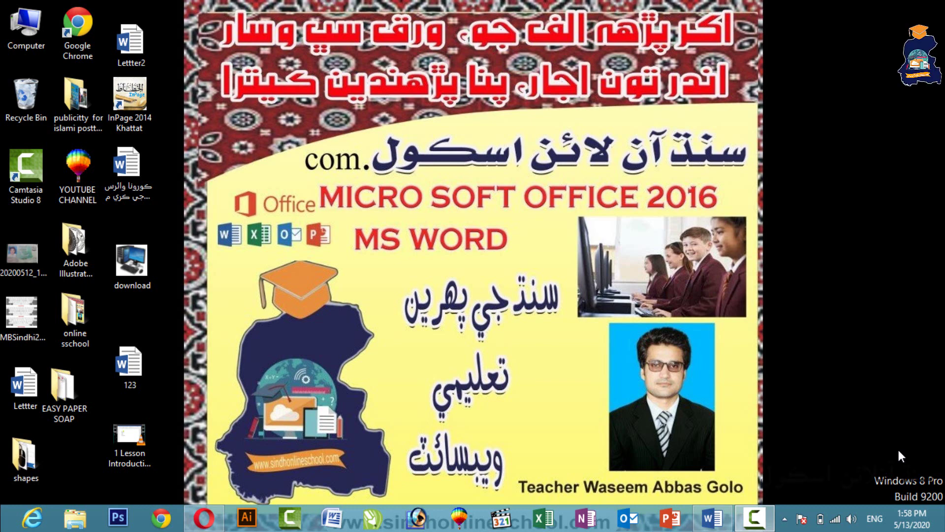
Switch to the open Word document 123 and enter the heading "Class Activity" above the existing exercise, followed by a new line
click(714, 516)
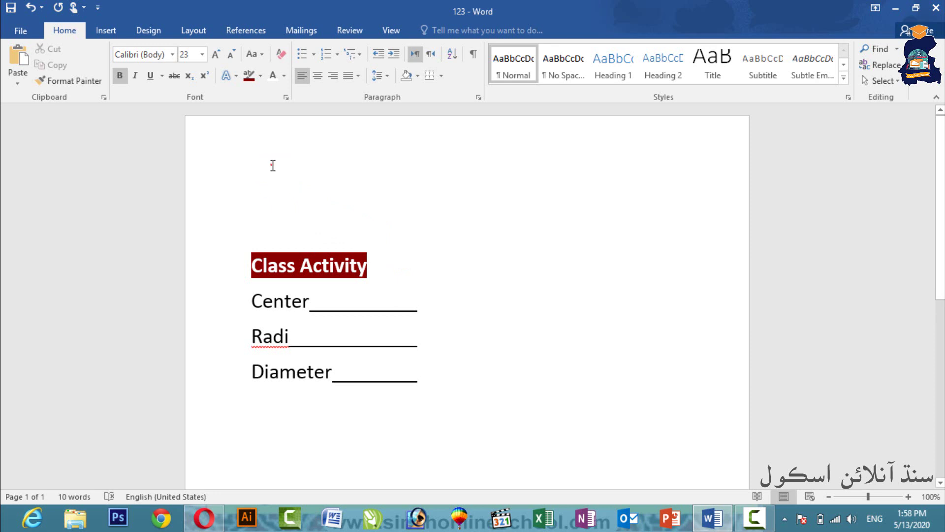
click(273, 165)
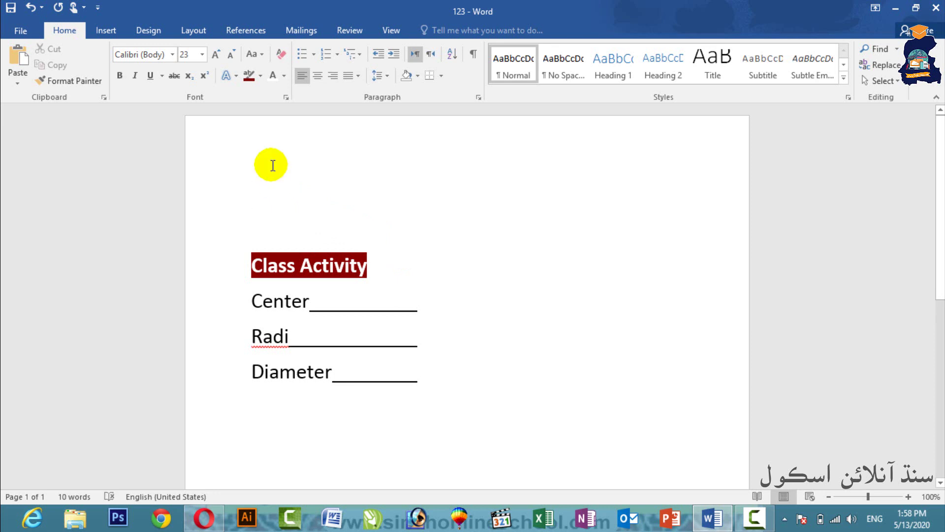
text(Ca)
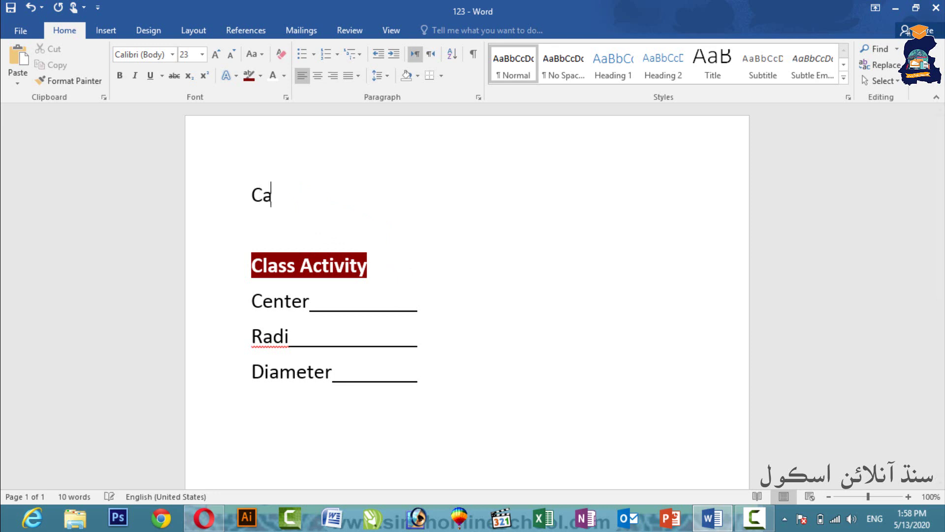
key(BackSpace)
text(lass Activity)
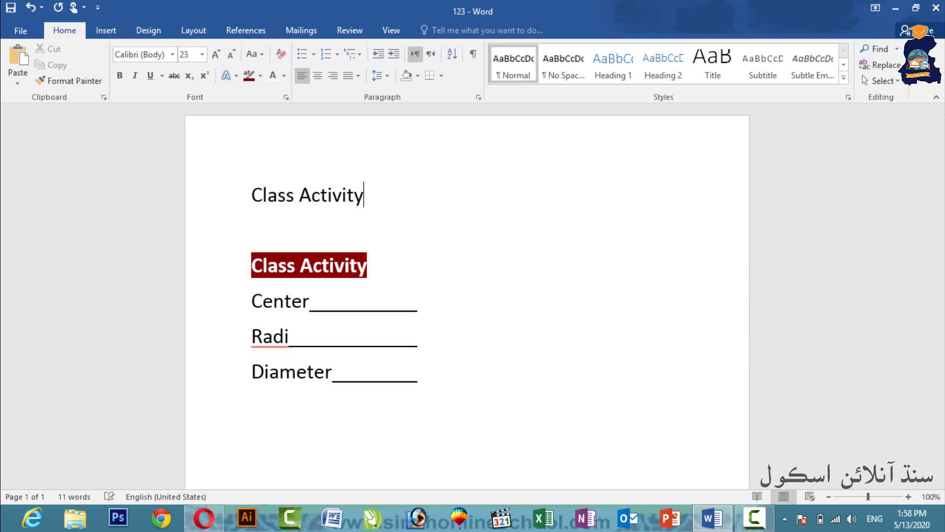
key(Return)
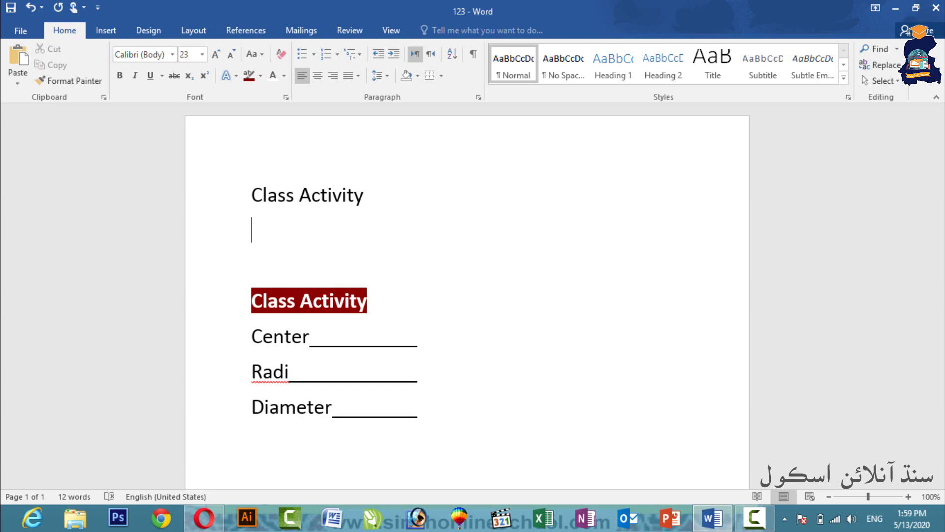
Add the lines "Center" and "Radial" below the new Class Activity heading
text(Center)
key(Return)
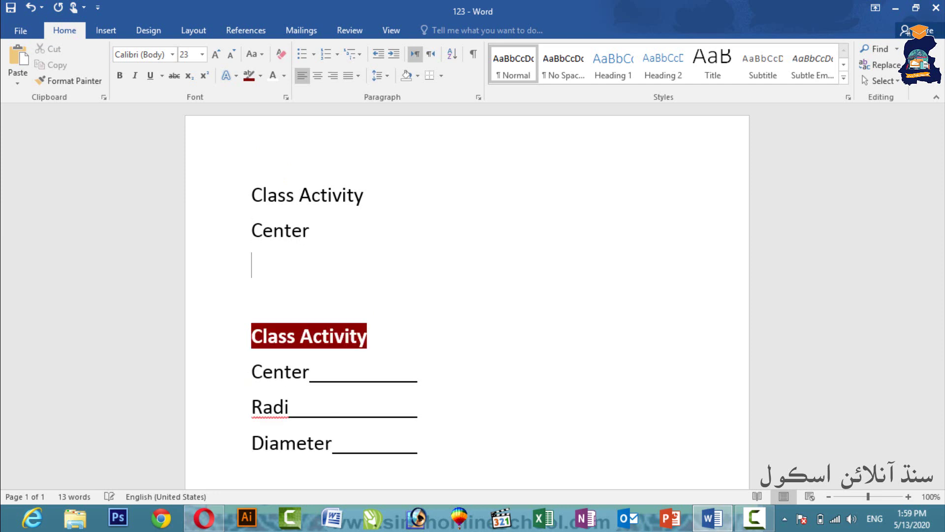
text(Radial)
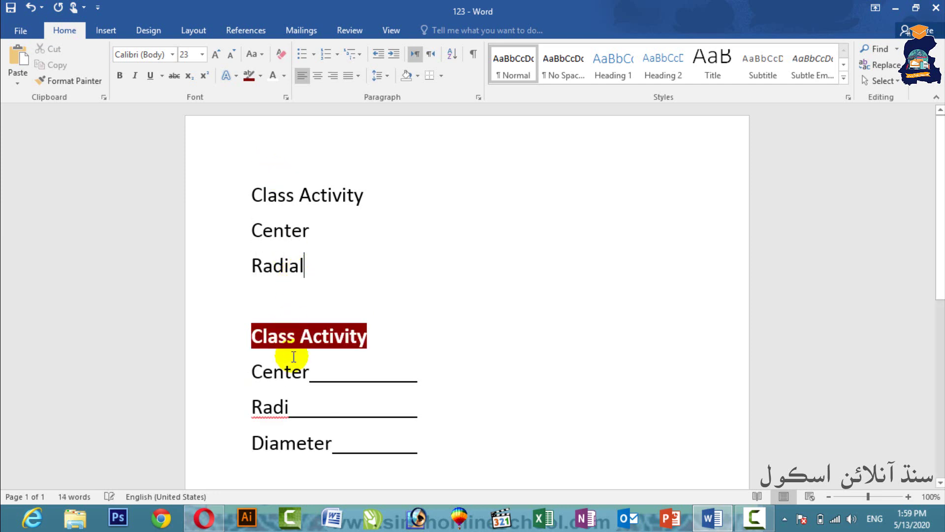
Correct "Radi" to "Radial" in the existing exercise and add a "Diameter" line under "Radial" in the new list
click(289, 406)
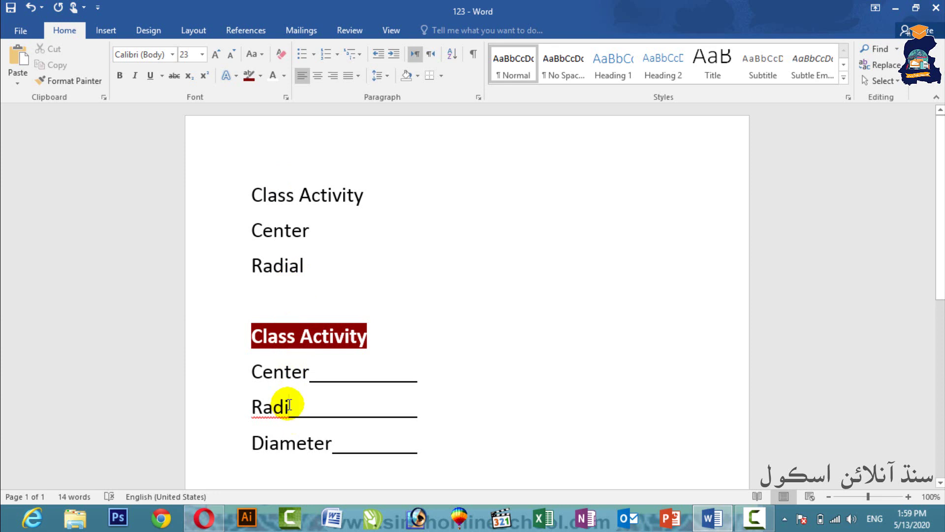
text(al)
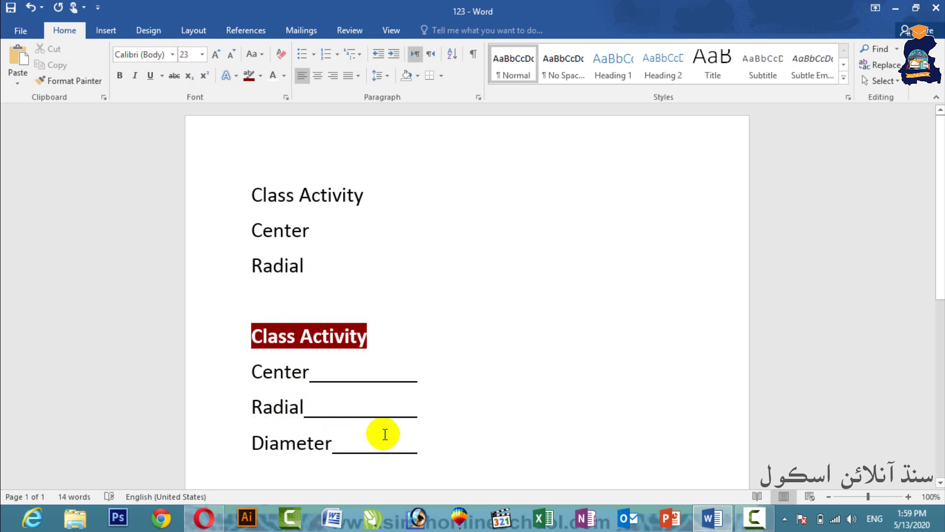
click(308, 266)
key(Return)
text(Diameter)
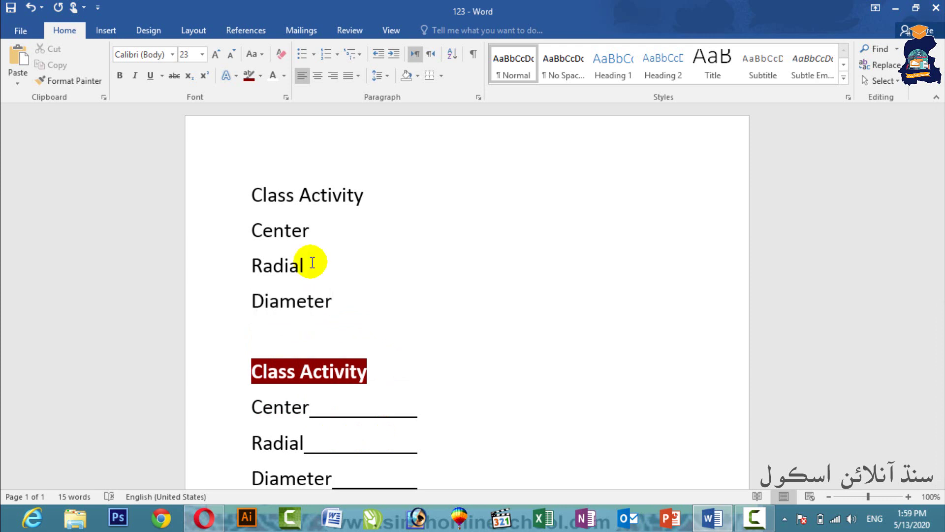
Try lowercase and UPPERCASE on the upper Class Activity heading
drag(369, 197, 248, 189)
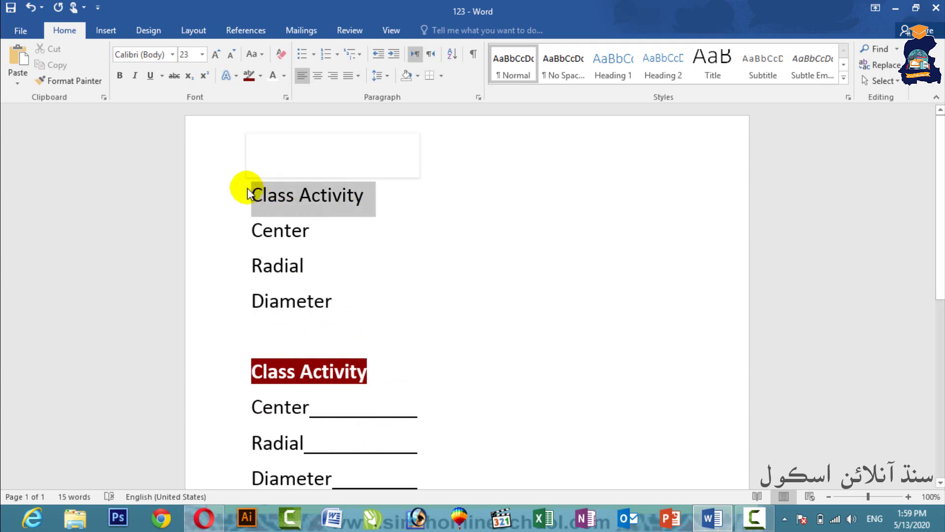
click(313, 244)
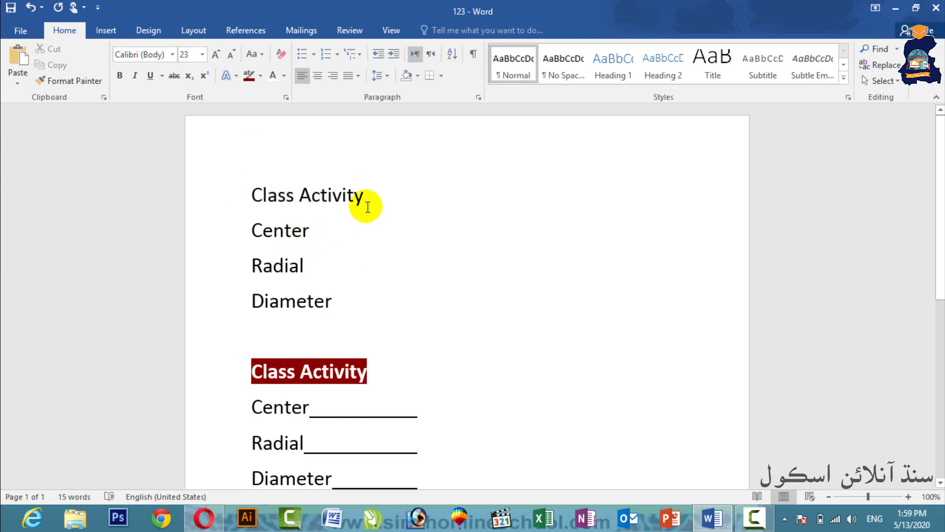
drag(369, 196, 255, 184)
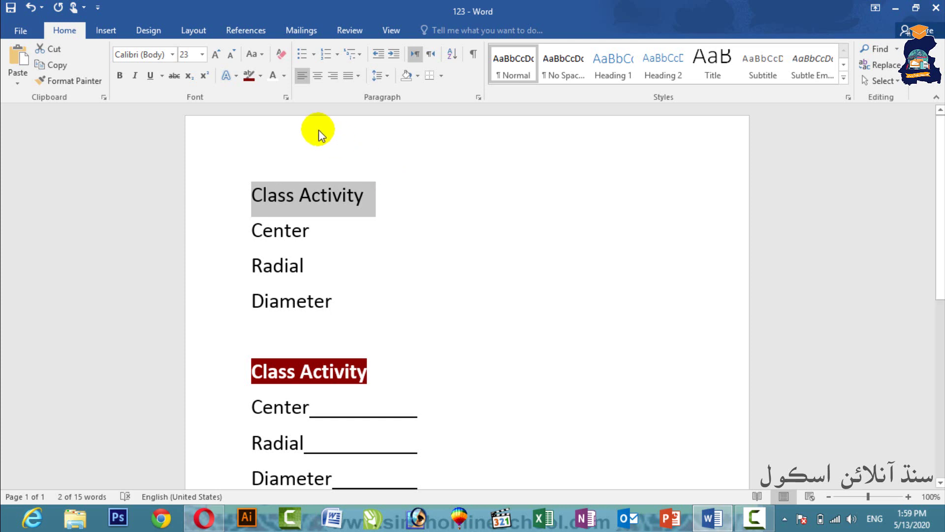
click(258, 57)
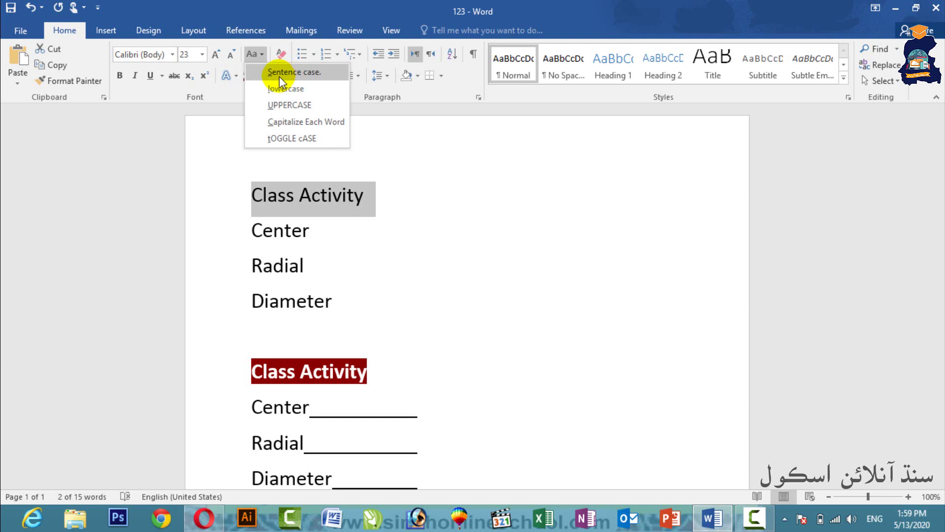
click(281, 89)
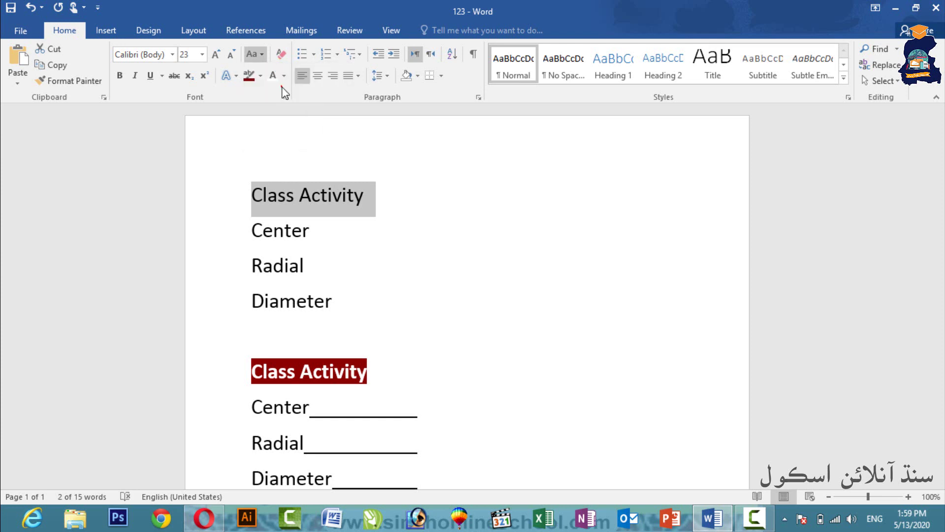
click(259, 56)
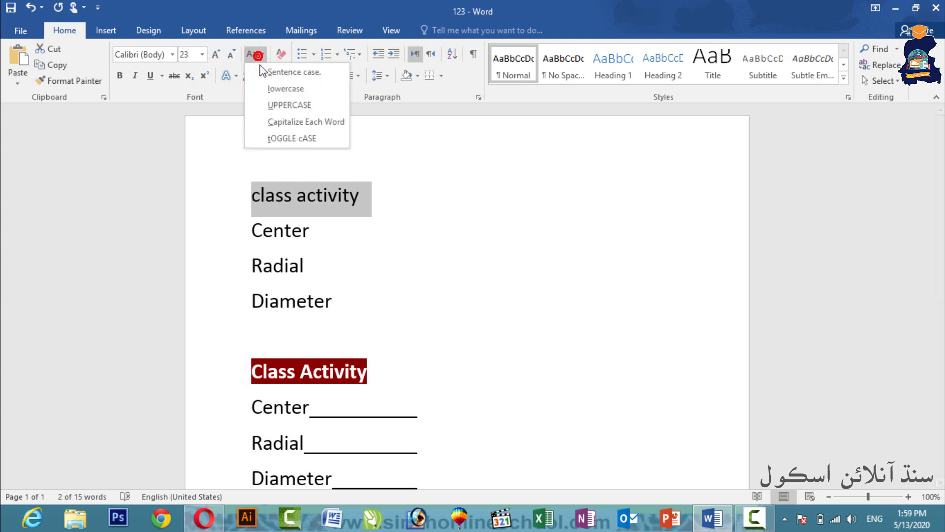
click(278, 105)
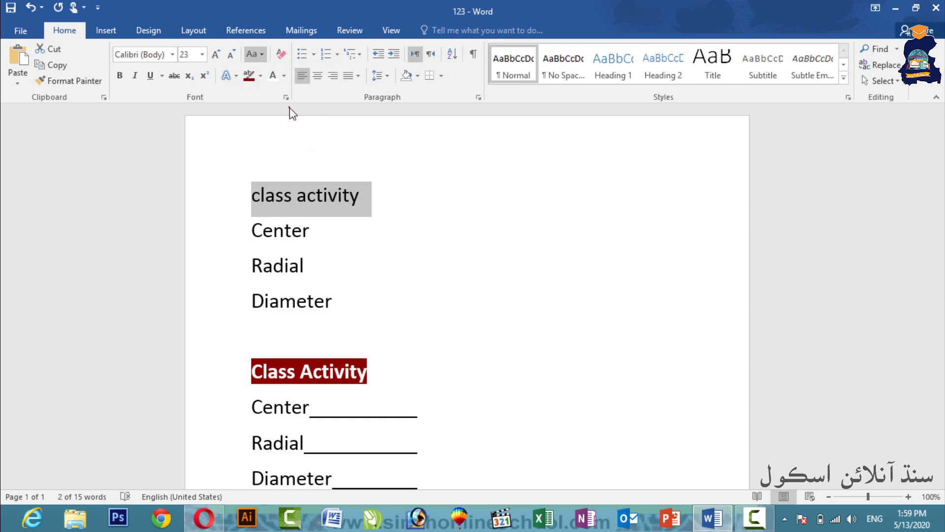
Set the upper Class Activity heading to Capitalize Each Word
click(259, 60)
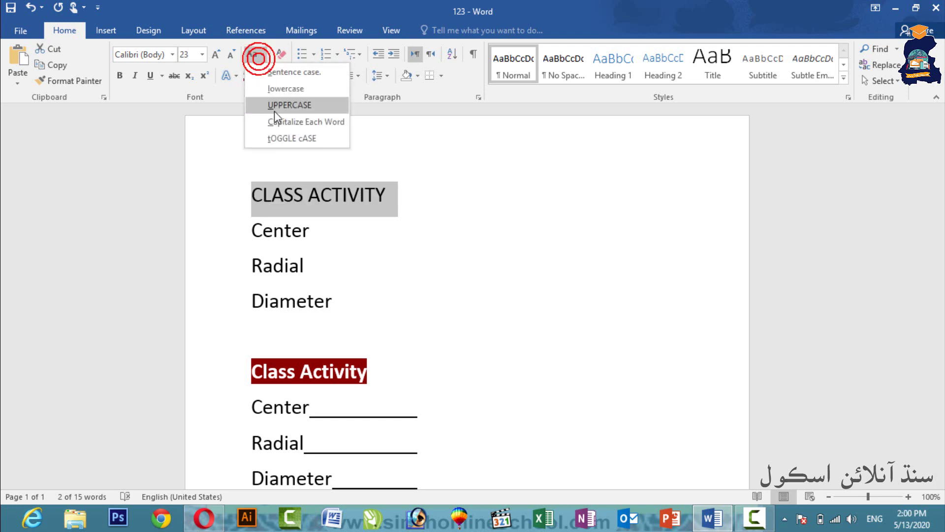
click(309, 123)
click(255, 60)
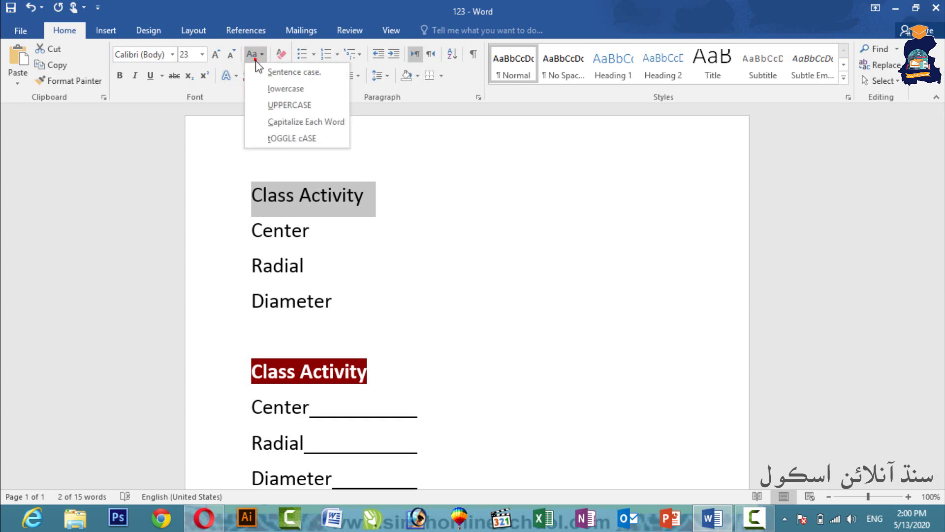
click(295, 123)
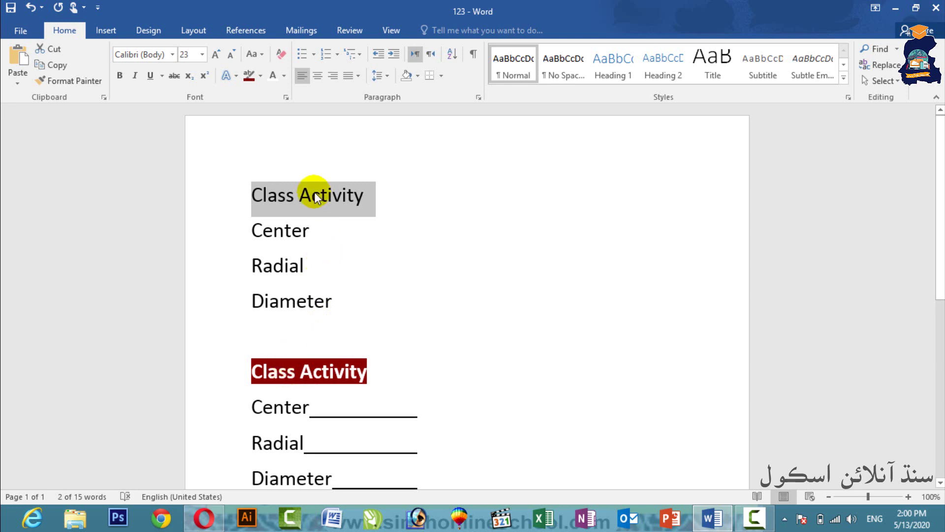
Highlight the upper Class Activity heading in dark red
click(261, 78)
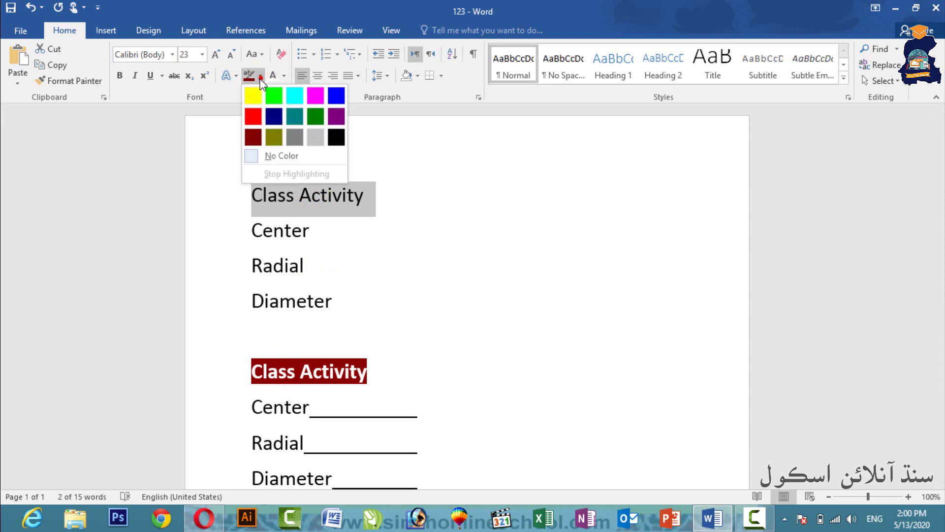
click(253, 137)
click(247, 194)
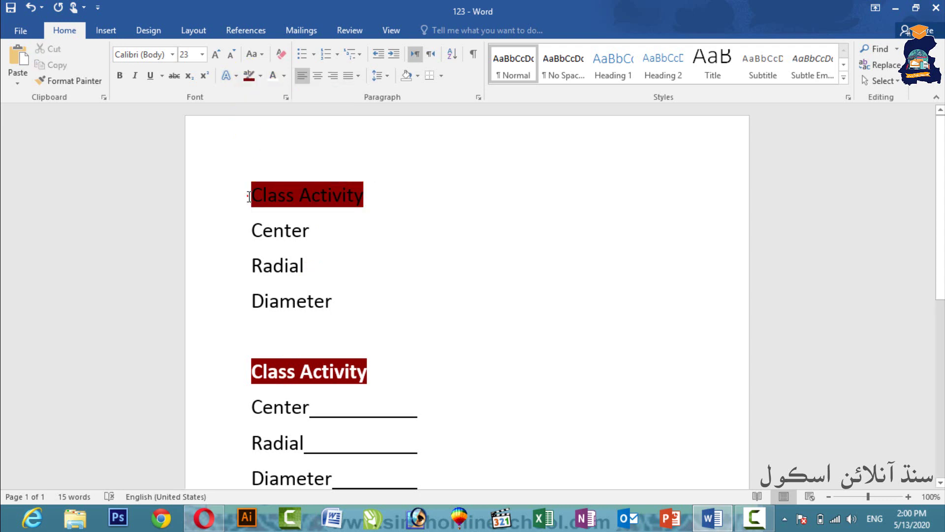
Make the upper Class Activity heading bold with a white font color
drag(330, 206, 357, 196)
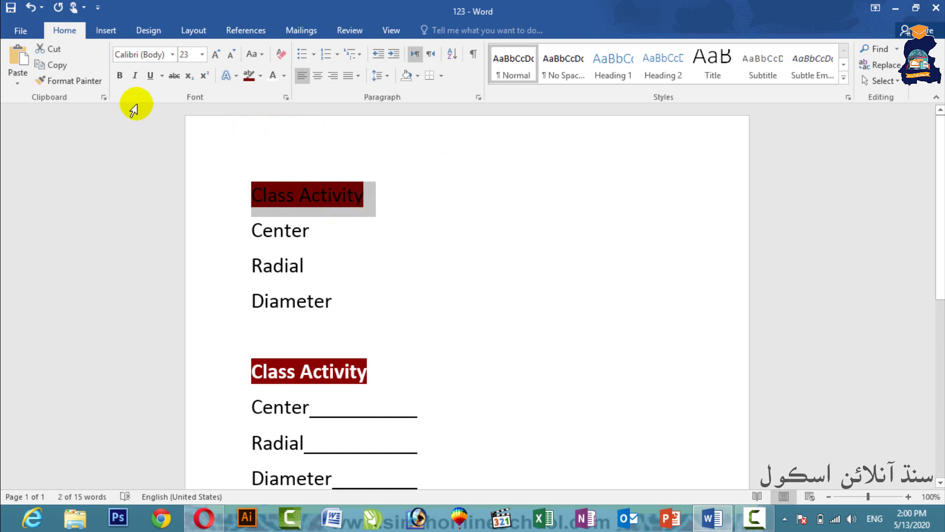
click(121, 77)
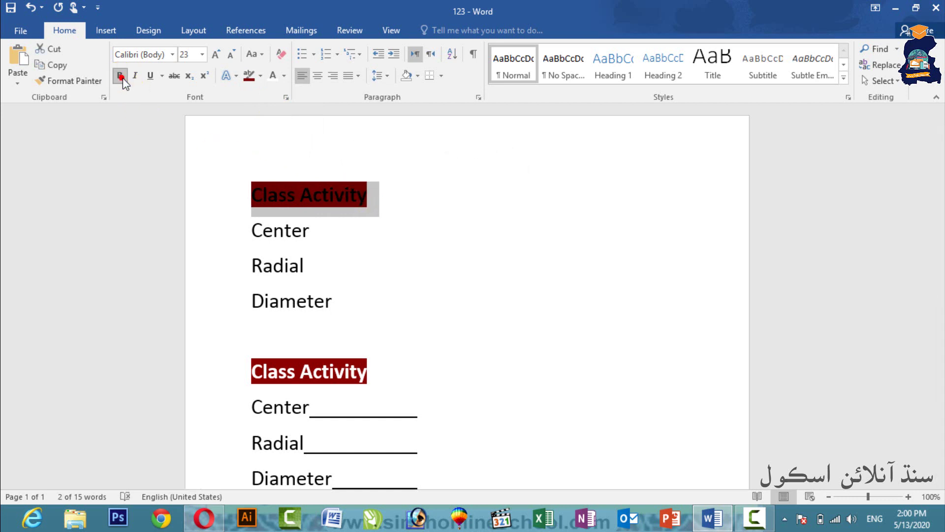
click(285, 77)
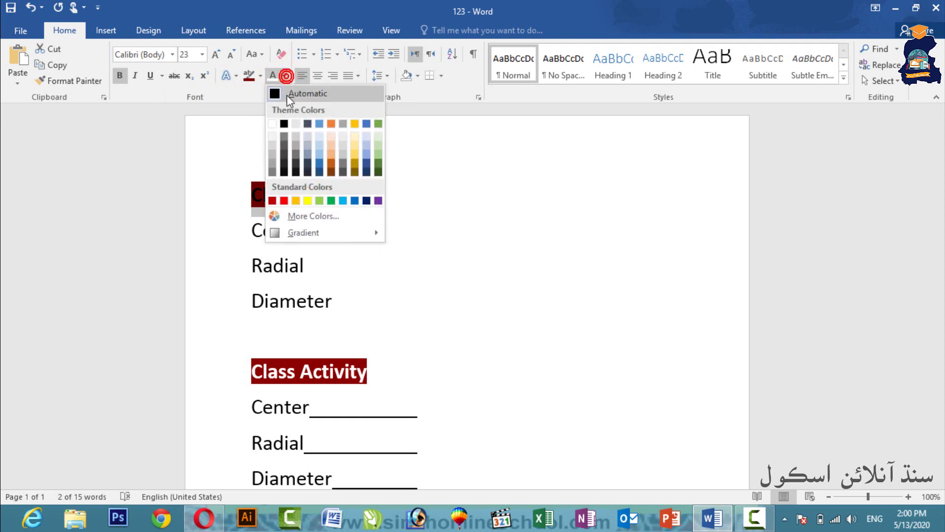
click(272, 124)
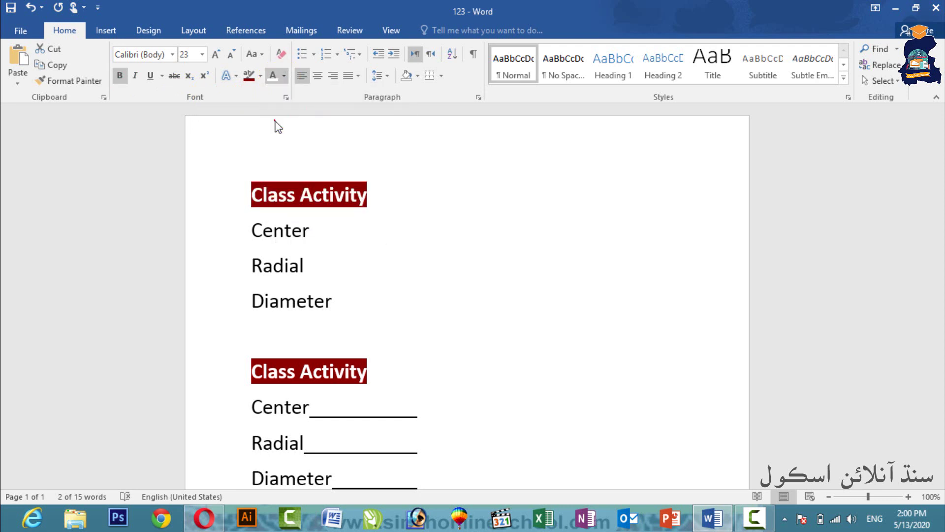
click(521, 206)
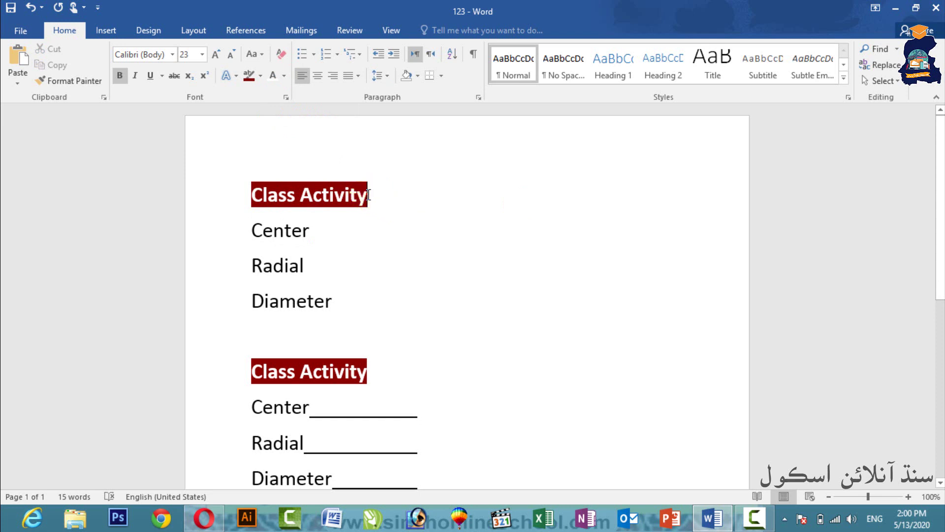
Apply the blue text effect with a reflection to the upper Class Activity heading
drag(369, 194, 259, 194)
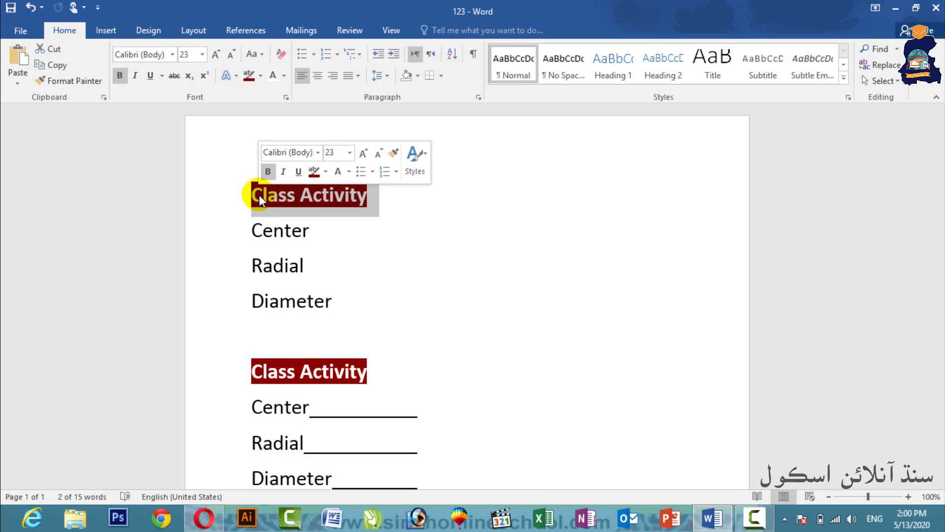
click(238, 78)
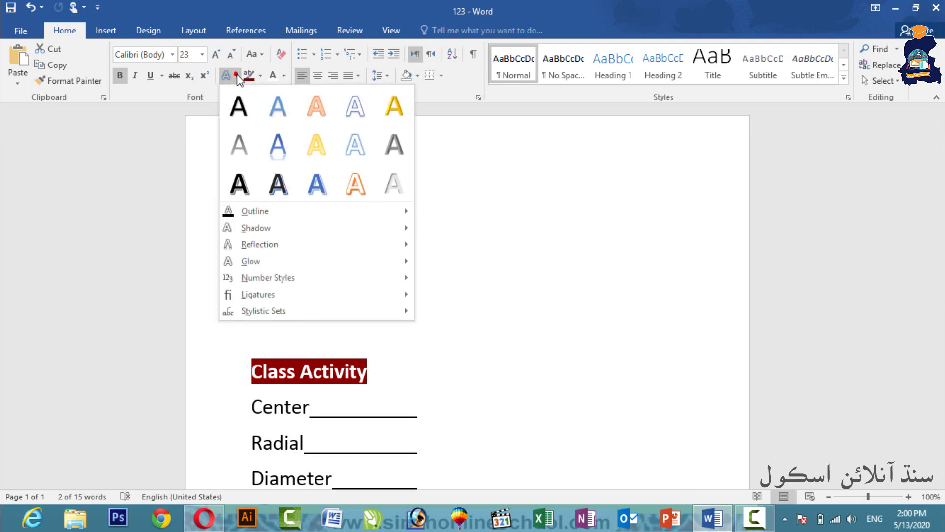
click(284, 152)
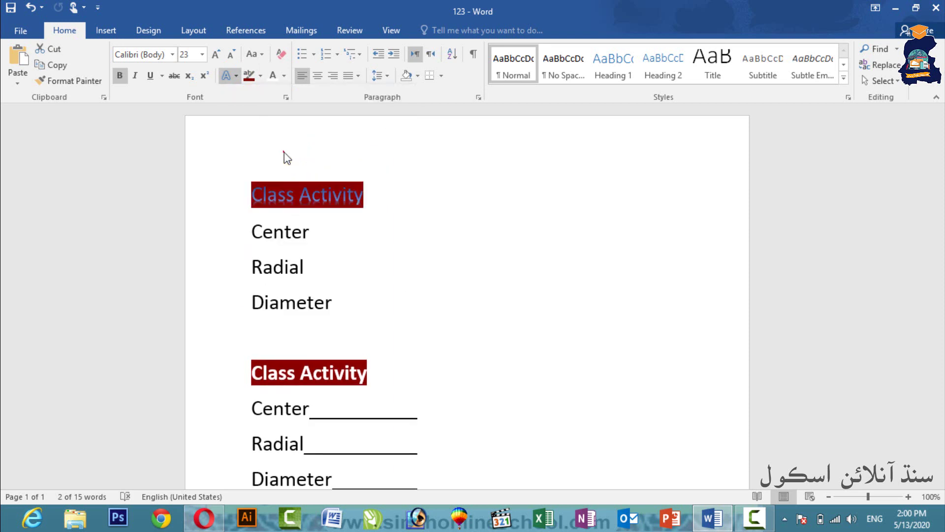
click(424, 191)
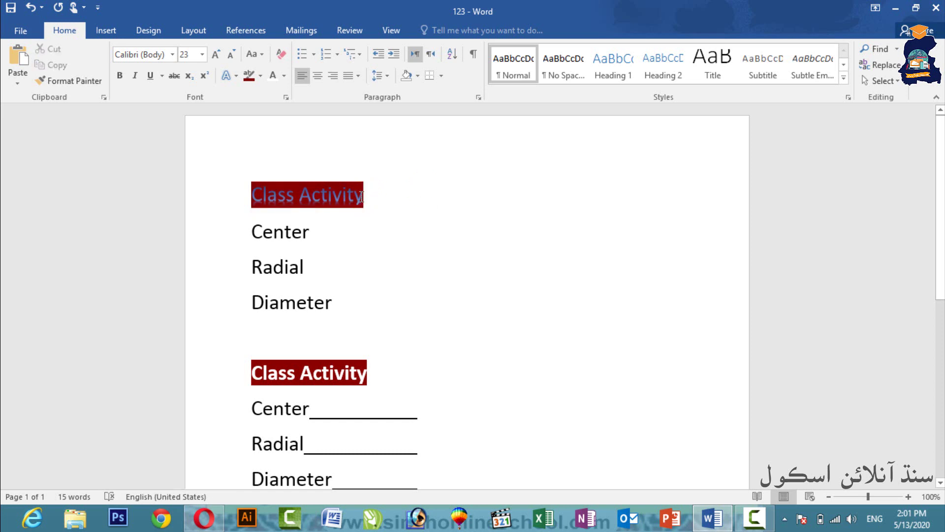
Remove the highlight color from the upper Class Activity heading
drag(362, 197, 266, 193)
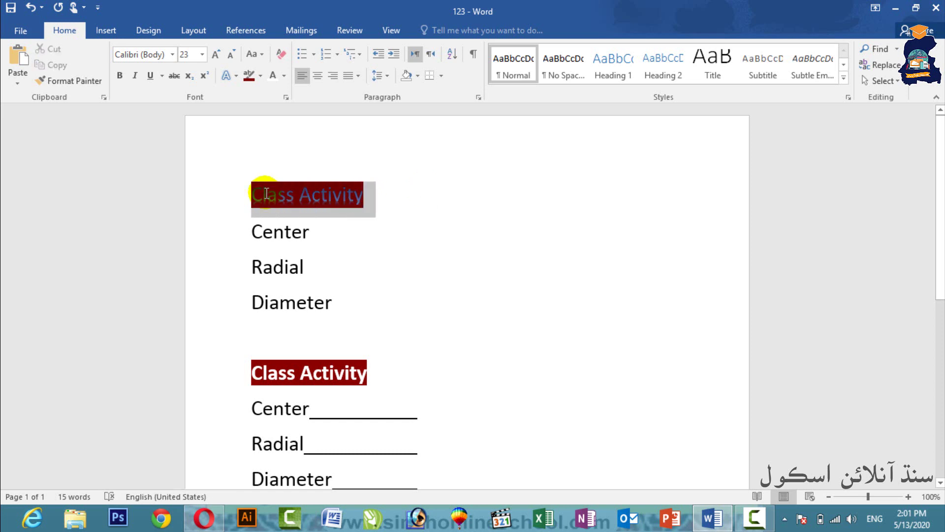
click(261, 80)
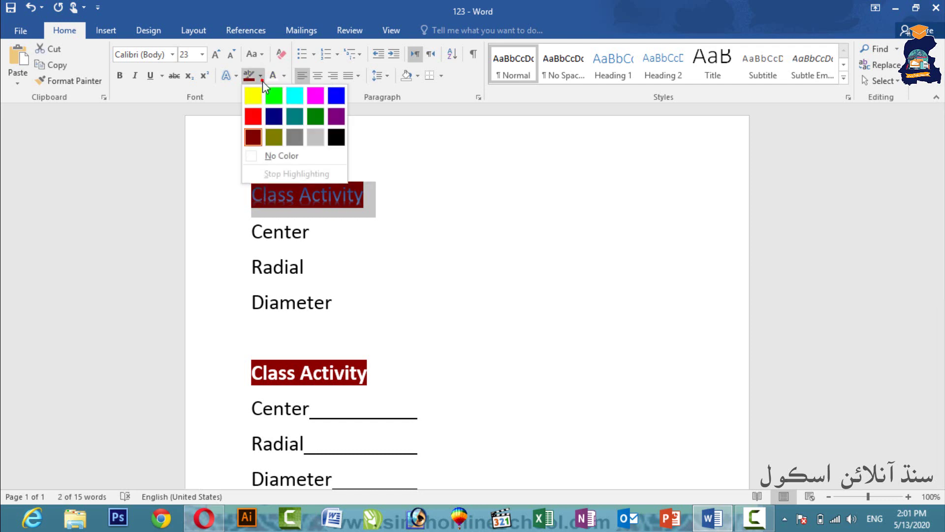
click(270, 156)
click(337, 190)
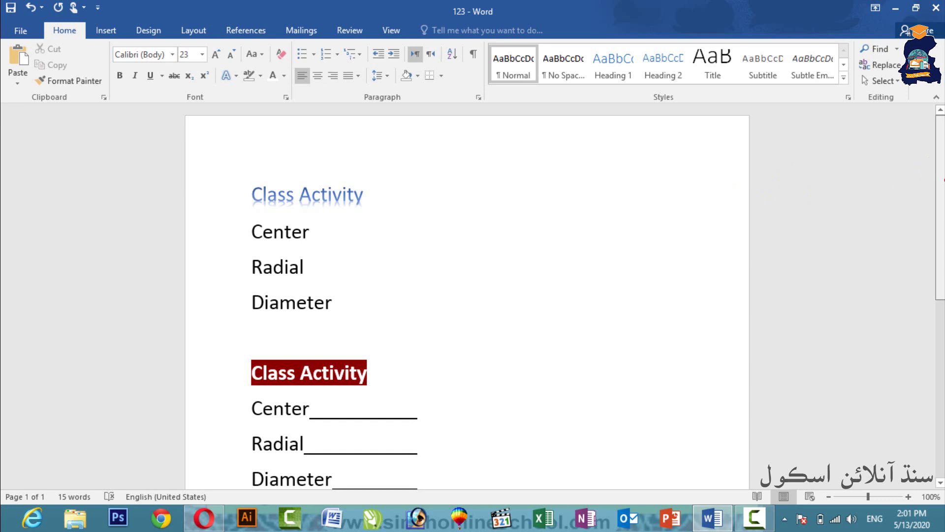
scroll(435, 318, down, 2)
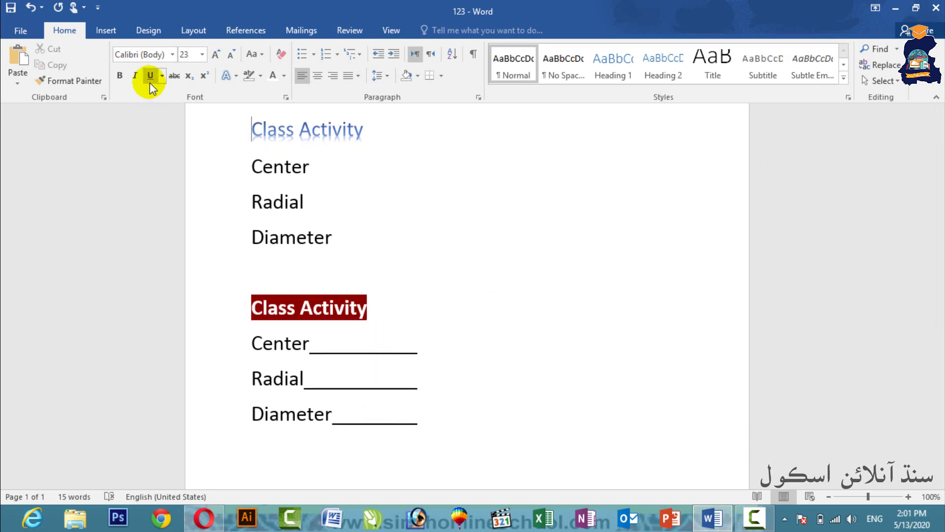
Add an underlined blank after Center in the upper list, matching the length of the lower one
click(310, 167)
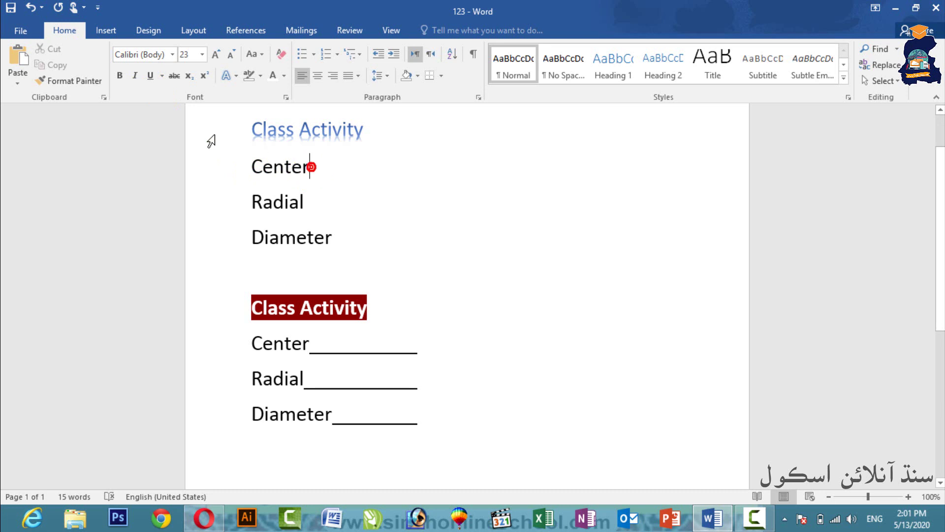
click(150, 78)
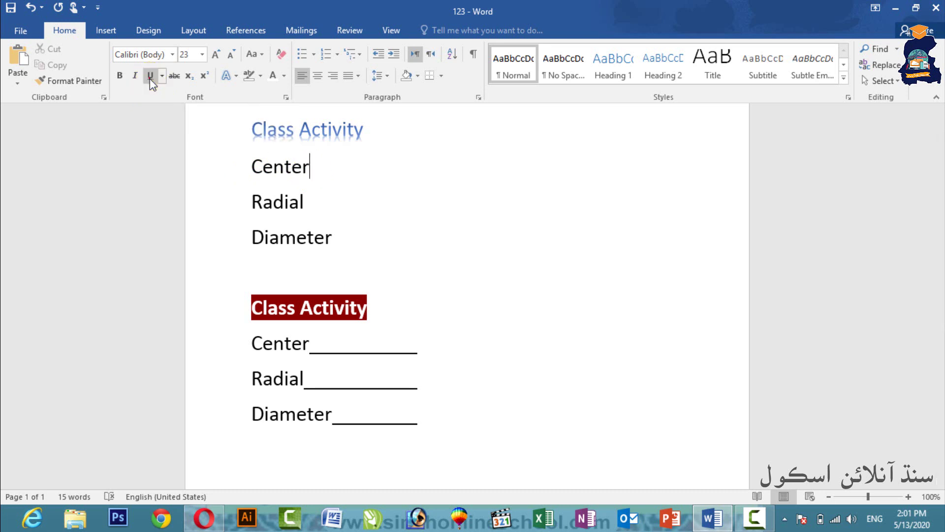
click(149, 78)
Enter the note "CTRL+U = Under line" on the empty line beneath the upper Diameter line
click(312, 199)
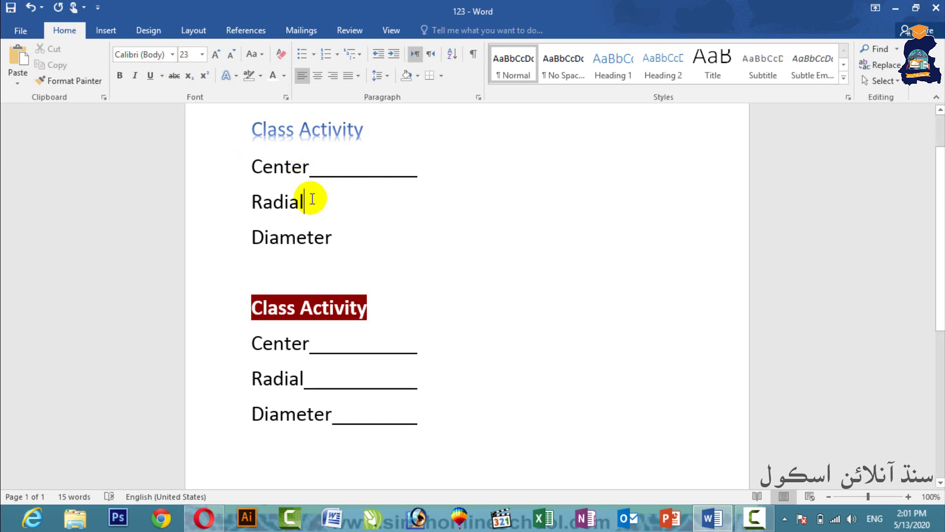
key(ctrl+u)
click(317, 266)
text(C)
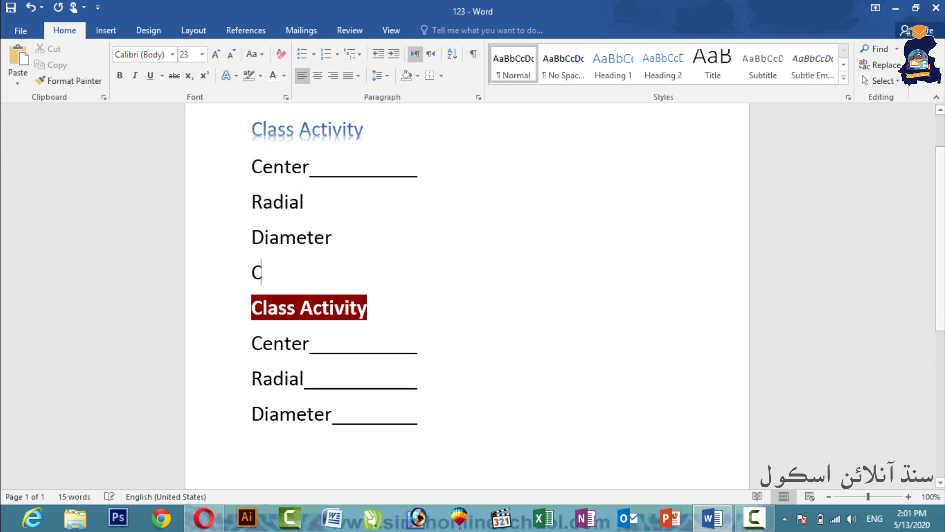
text(TRL)
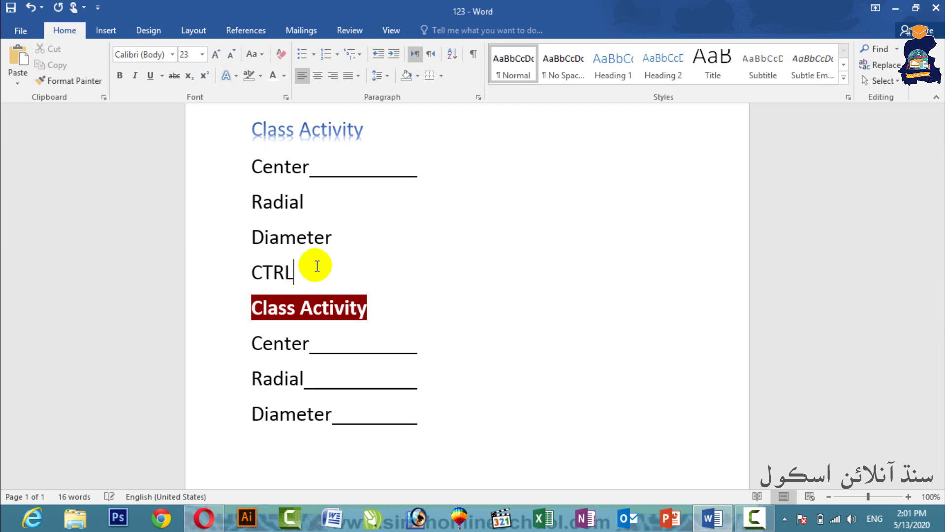
text(+U = Under line)
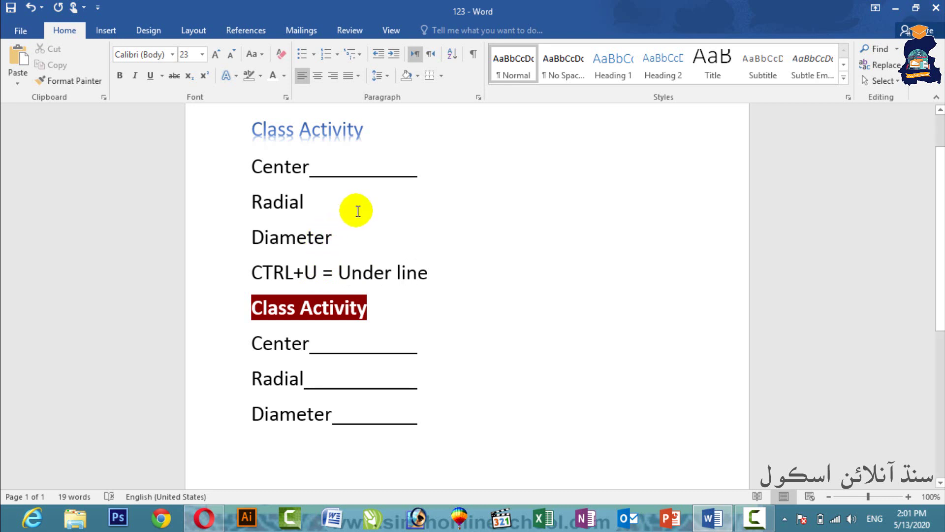
Add an underlined blank after Radial in the upper list, ending level with the Center blank
click(318, 201)
key(ctrl+u)
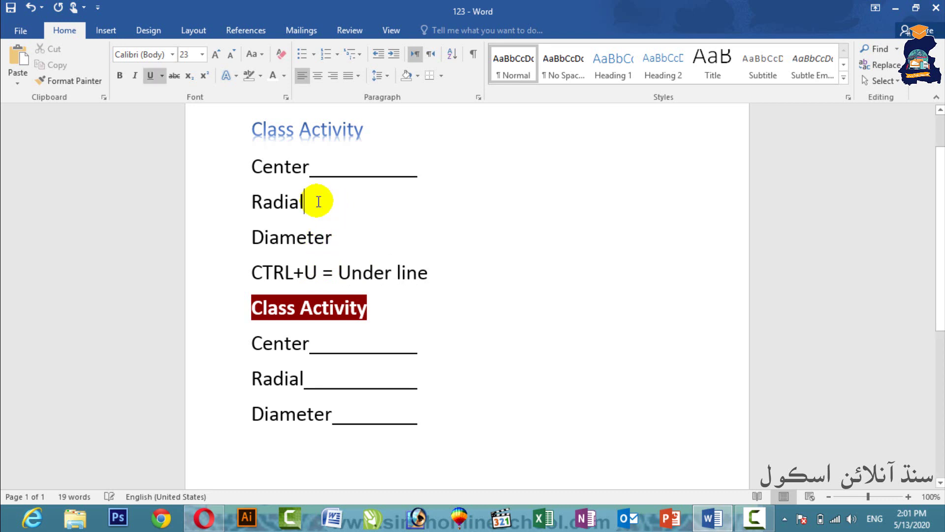
key(Tab)
key(Tab)
key(Tab)
key(Tab)
key(Tab)
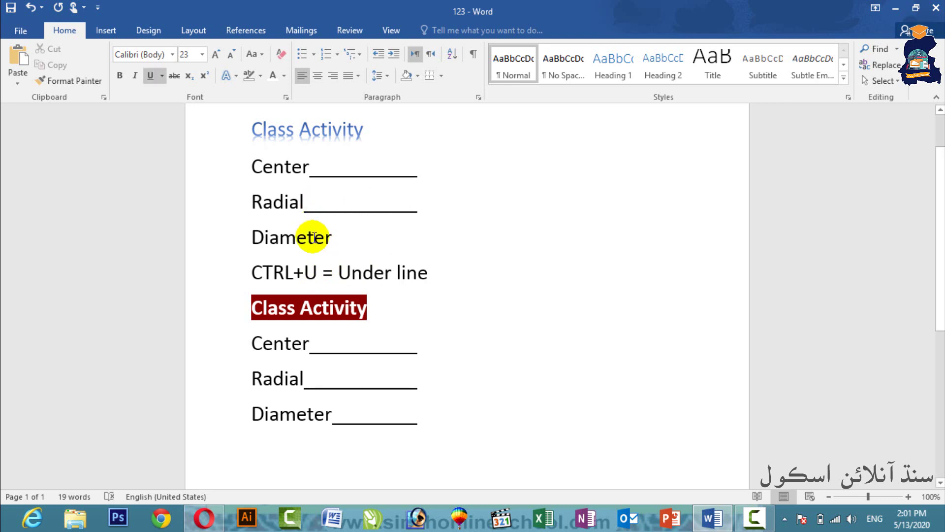
Add an underlined blank after Diameter in the upper list, ending level with the blanks above it
click(333, 239)
key(ctrl+u)
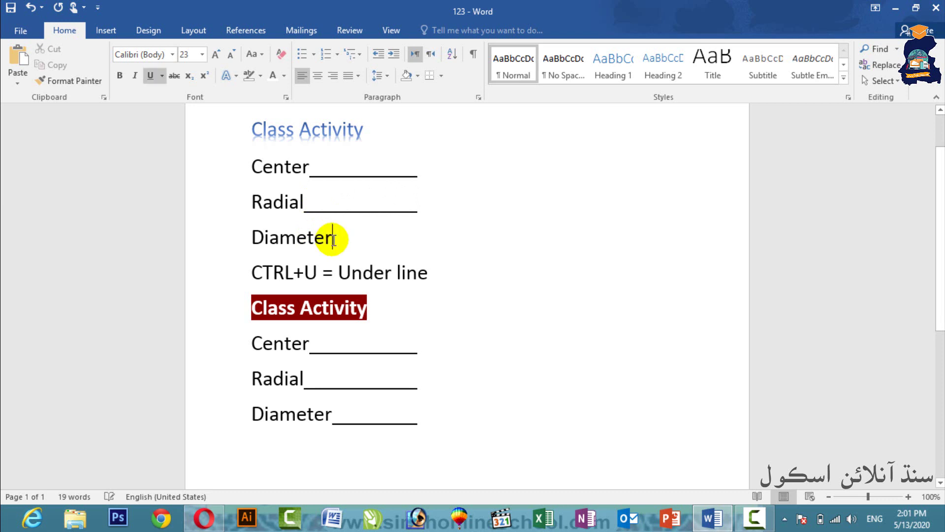
key(Tab)
key(Tab)
key(Tab)
key(Tab)
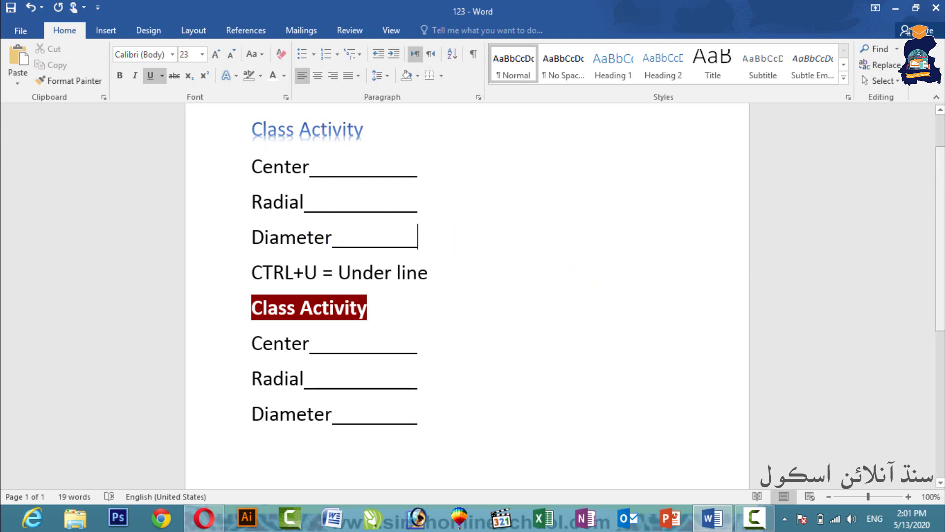
Apply the text effect "Fill - Black, Text 1, Shadow" to the upper Class Activity heading
drag(942, 266, 940, 214)
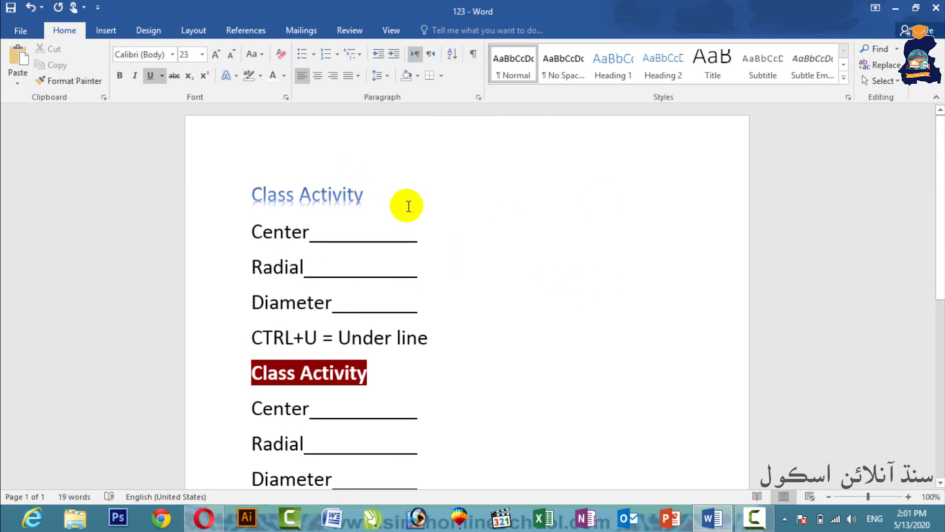
drag(401, 201, 253, 190)
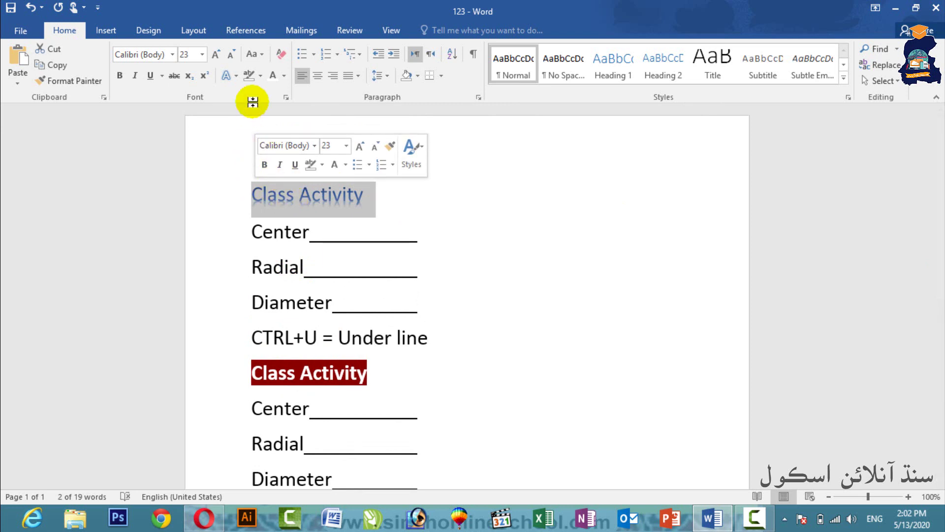
click(237, 77)
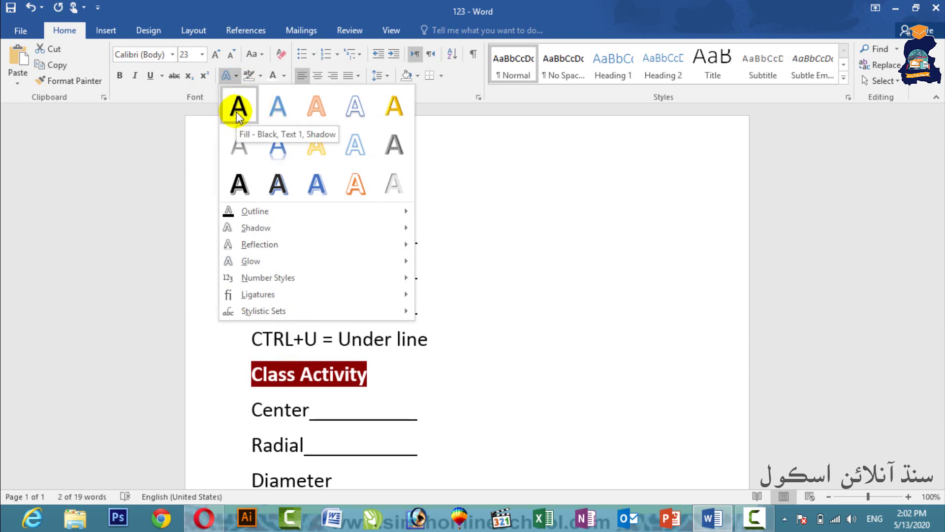
click(236, 112)
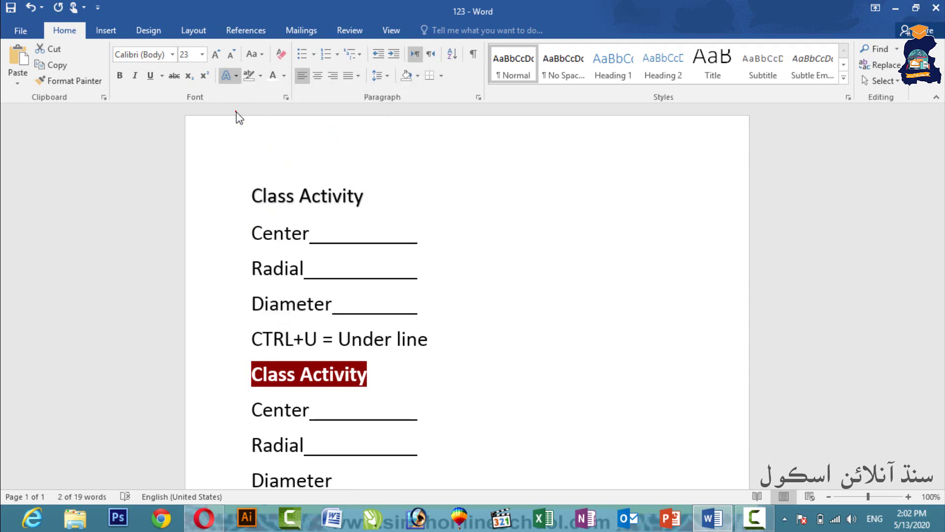
click(369, 183)
click(366, 196)
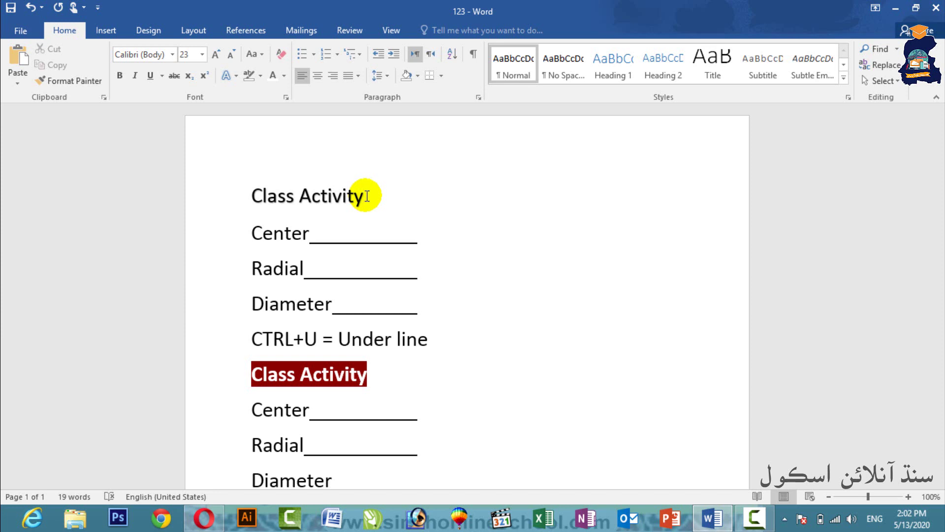
Apply strikethrough to the upper Class Activity heading and remove it again
click(231, 195)
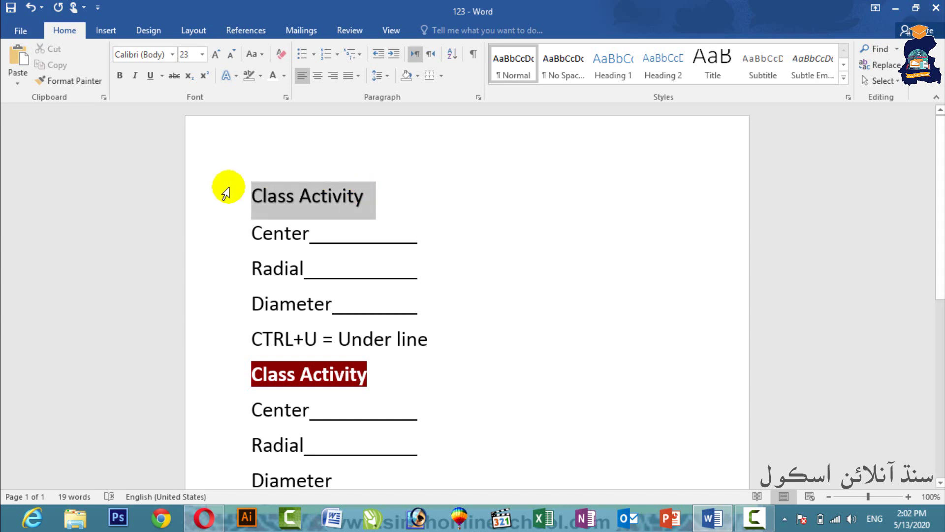
click(172, 77)
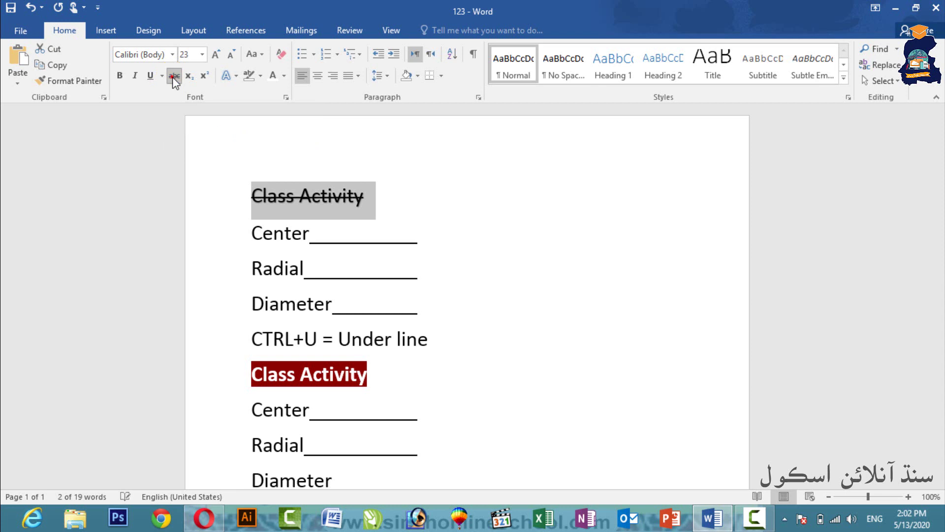
click(399, 191)
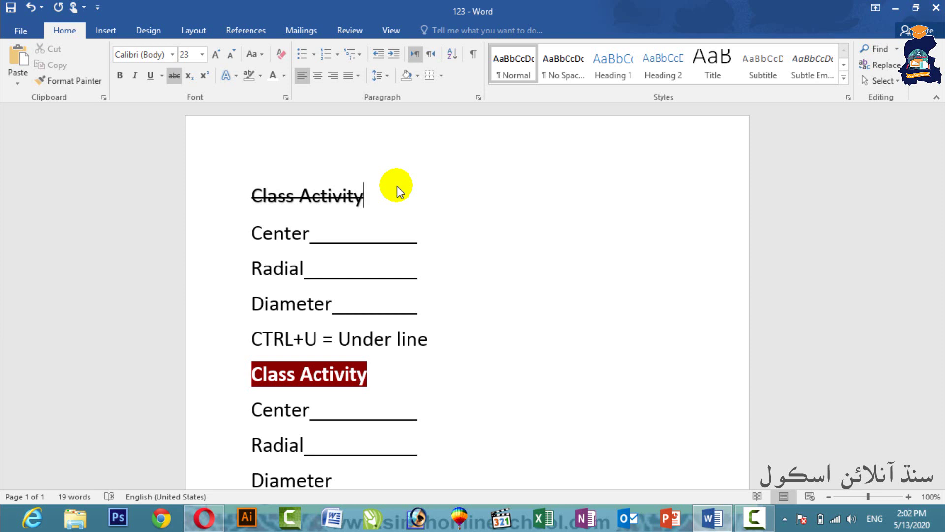
triple_click(365, 193)
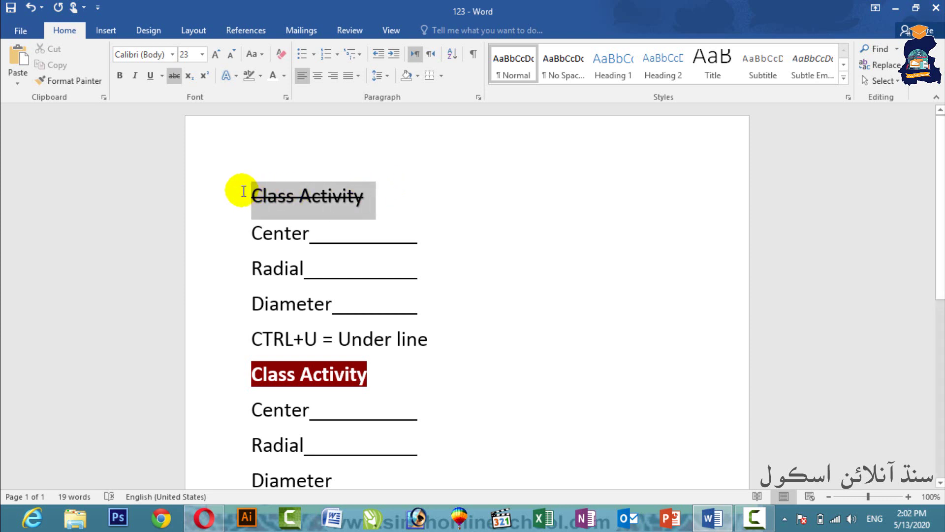
click(173, 77)
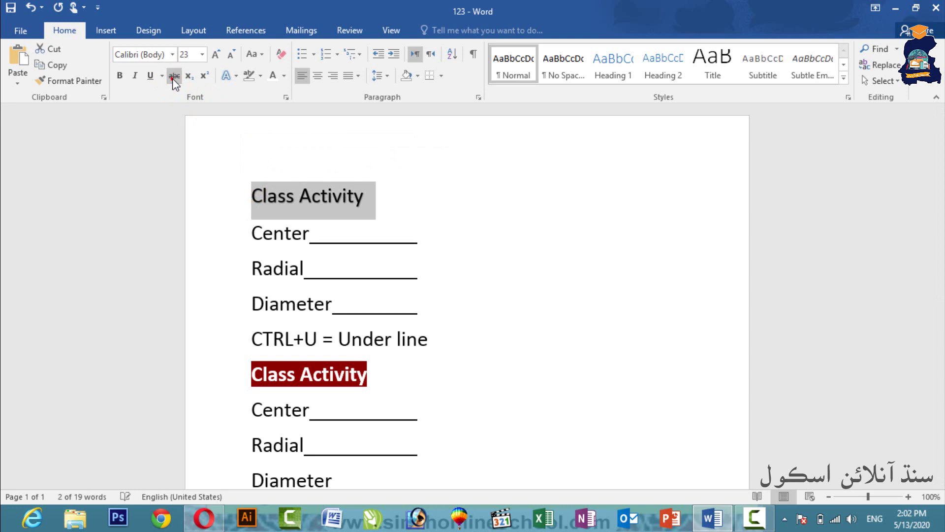
Insert a new line below the upper Class Activity heading reading "1st 2nd 7years"
click(415, 211)
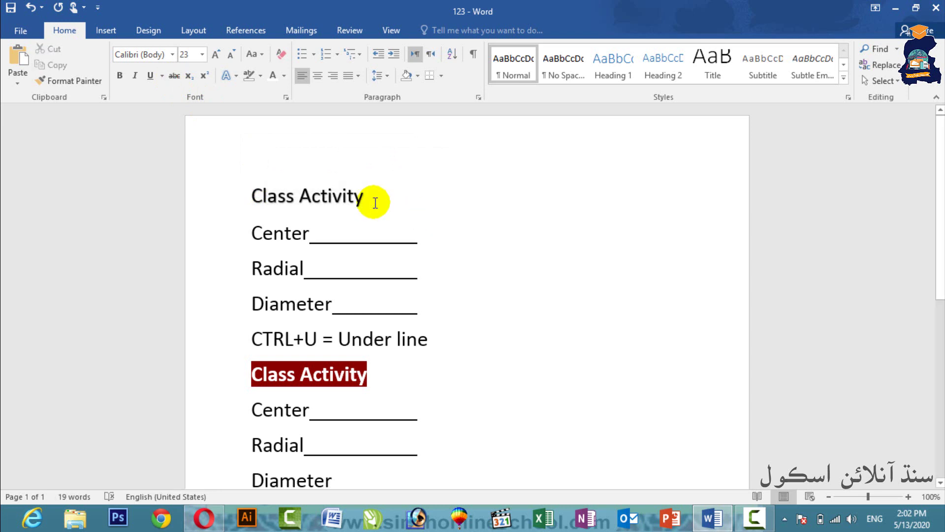
key(Return)
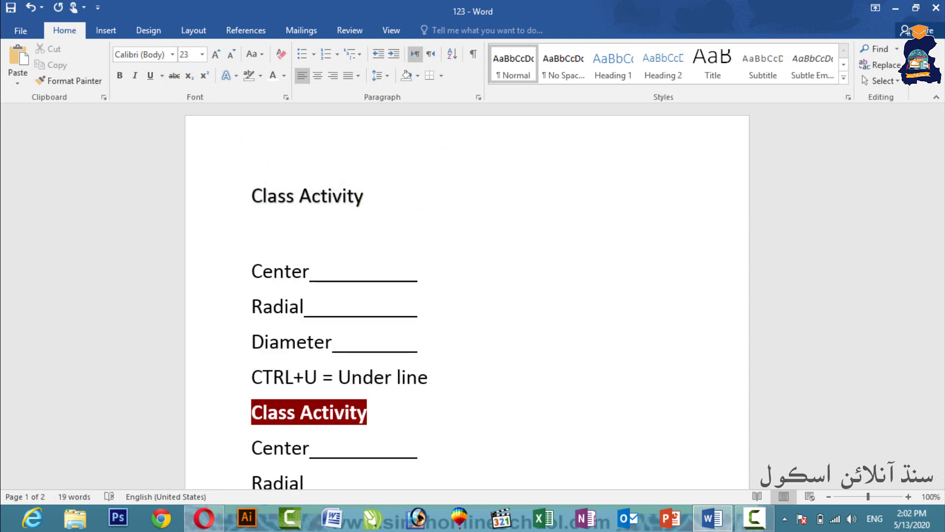
text(1st )
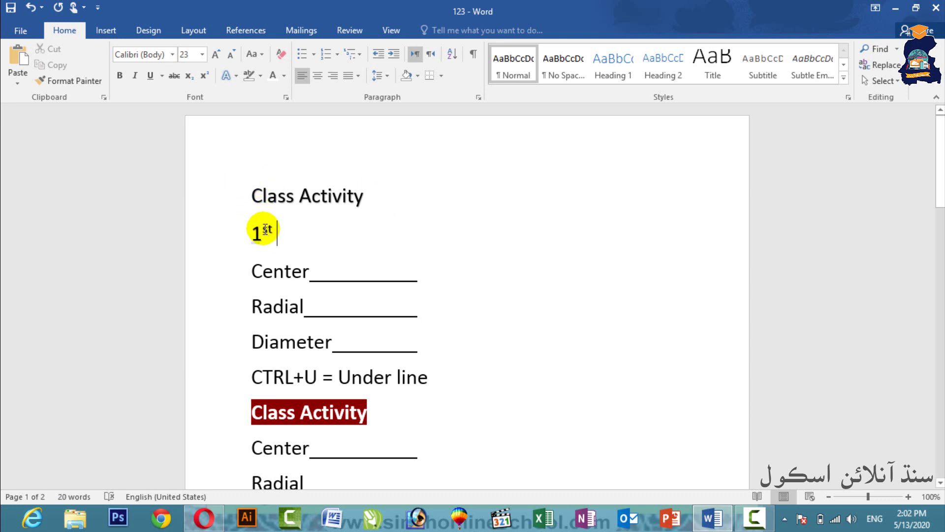
text(2nd )
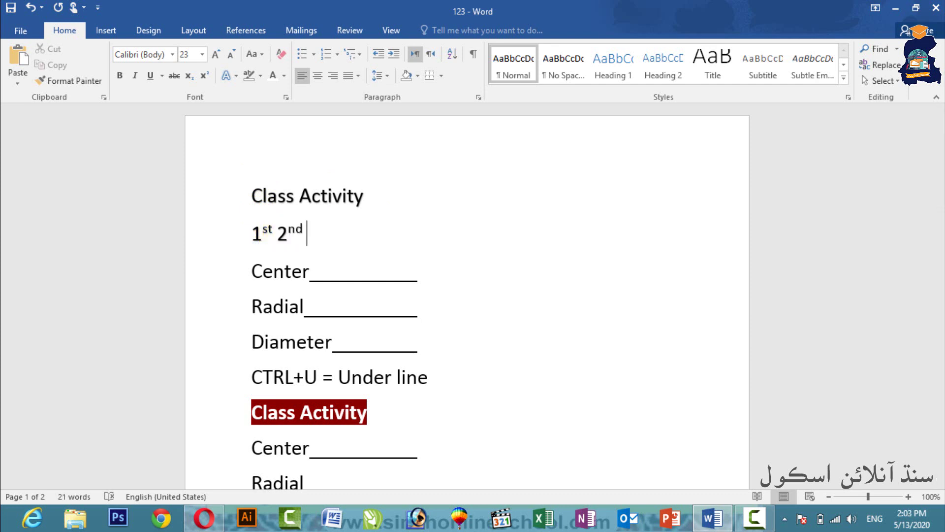
text(7years)
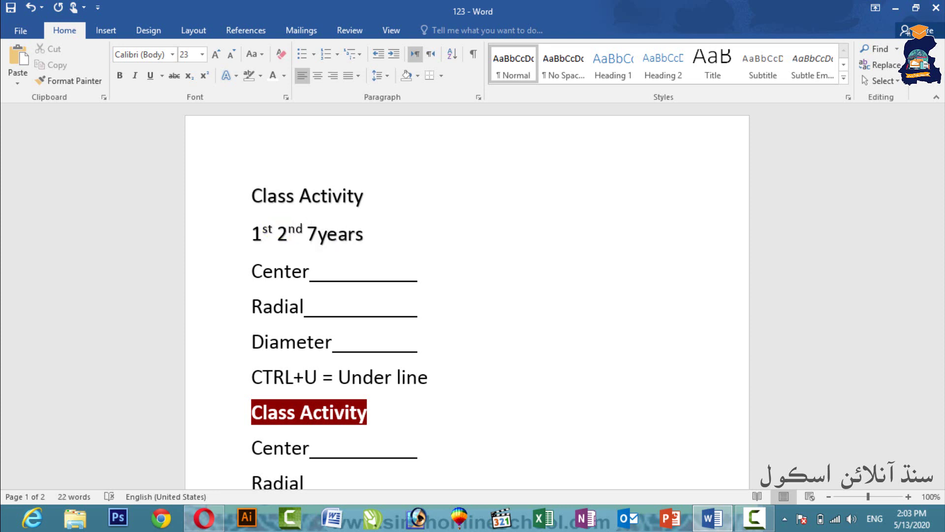
Format the word "years" after the 7 as superscript
drag(368, 234, 323, 238)
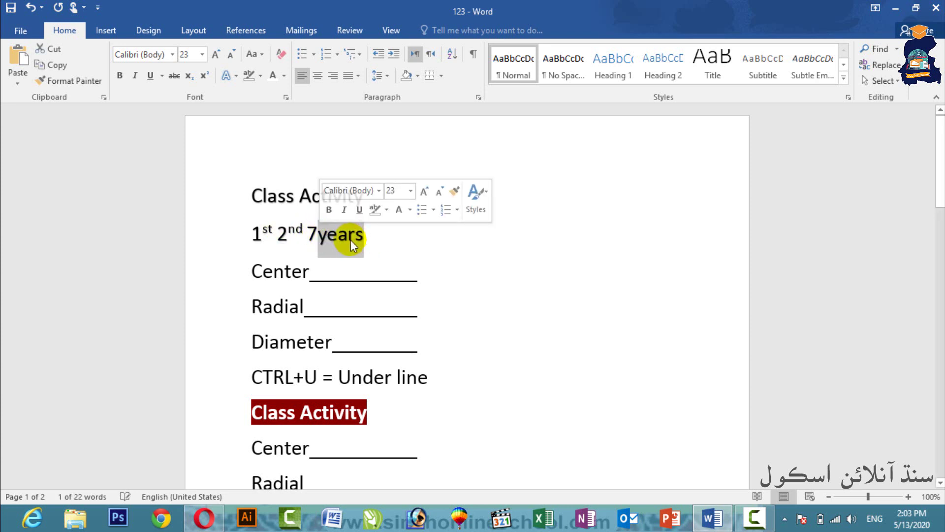
click(203, 75)
click(387, 251)
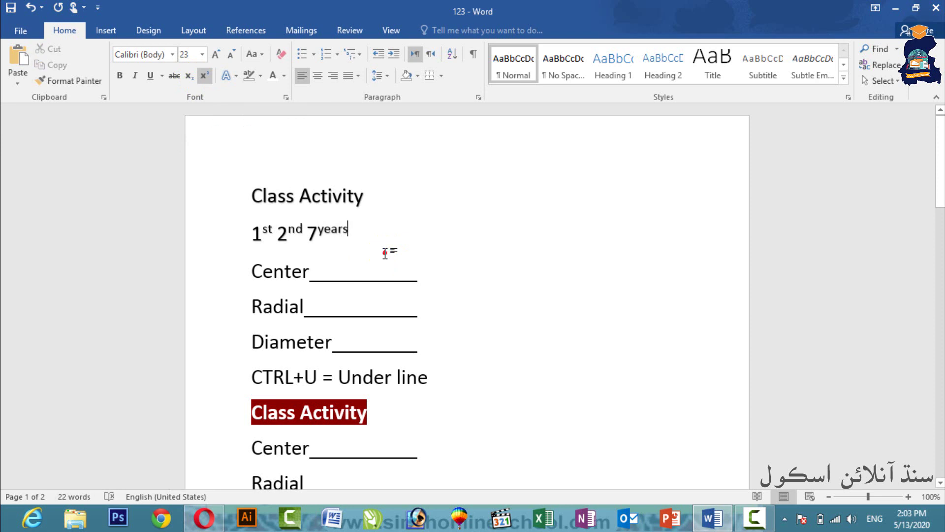
Add a new line below with "H2O" in normal script and format its 2 as subscript
key(Return)
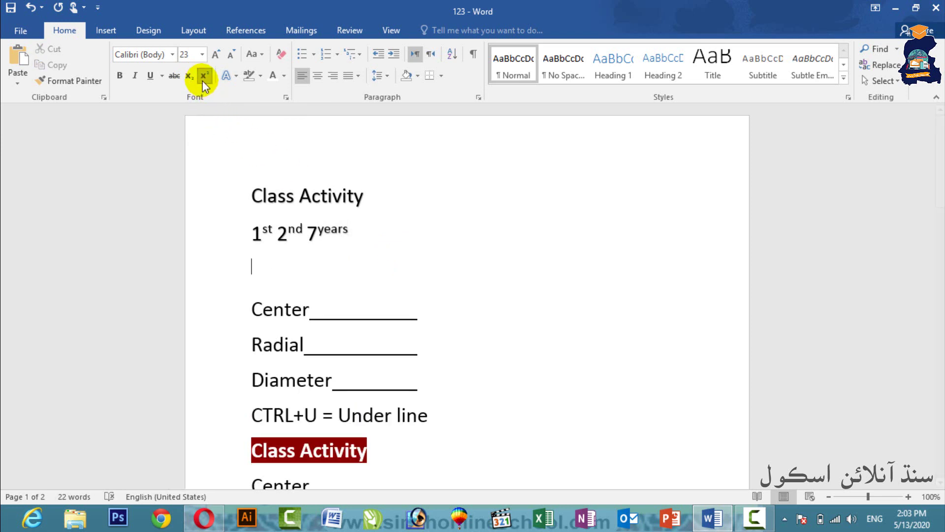
click(202, 78)
text(H2O)
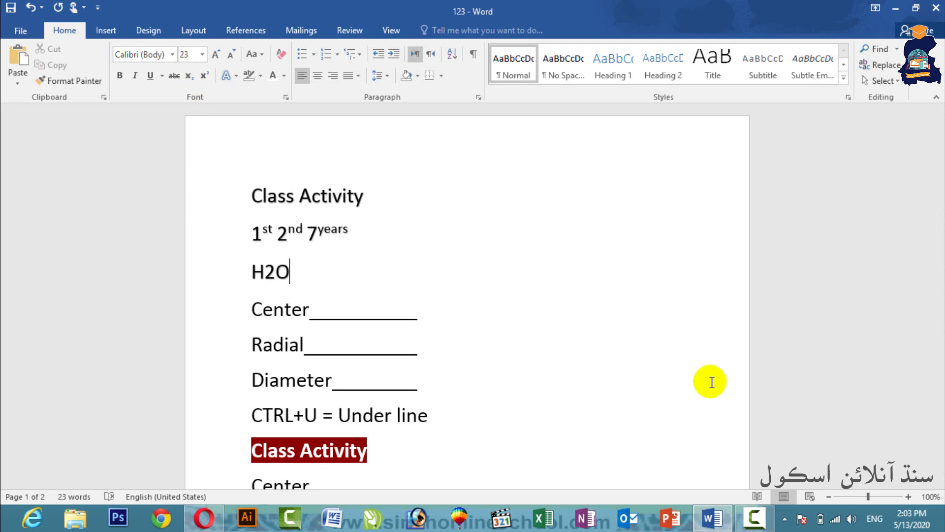
click(270, 274)
drag(270, 274, 274, 272)
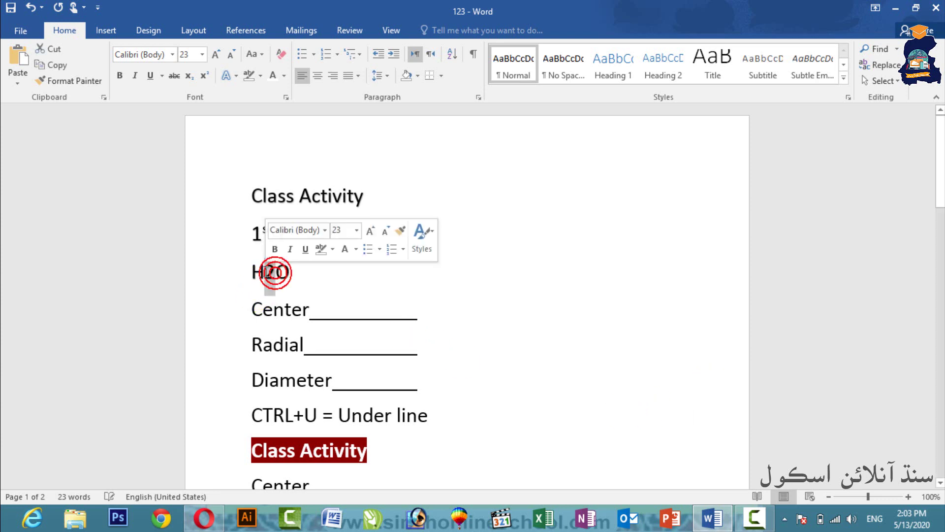
click(189, 77)
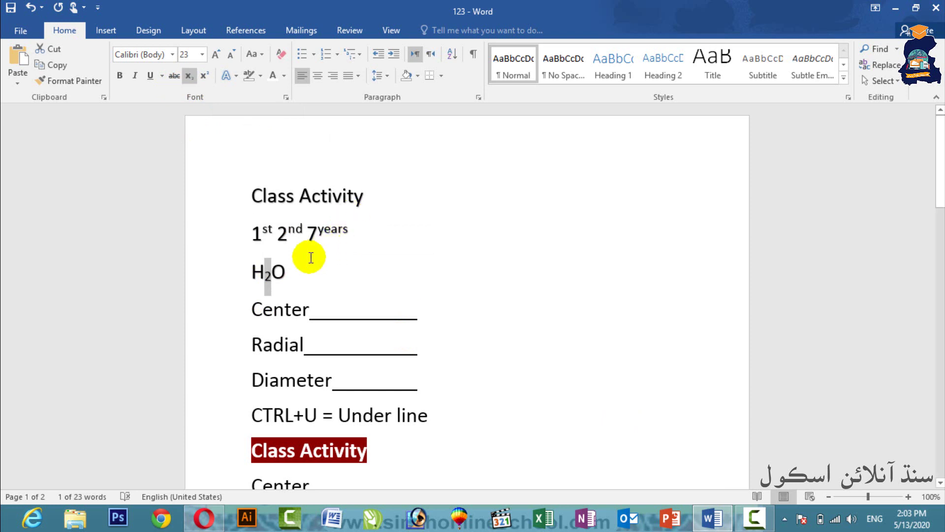
Append "+2NA+" to the H2O formula and format the final plus sign as superscript
click(292, 271)
text(+2)
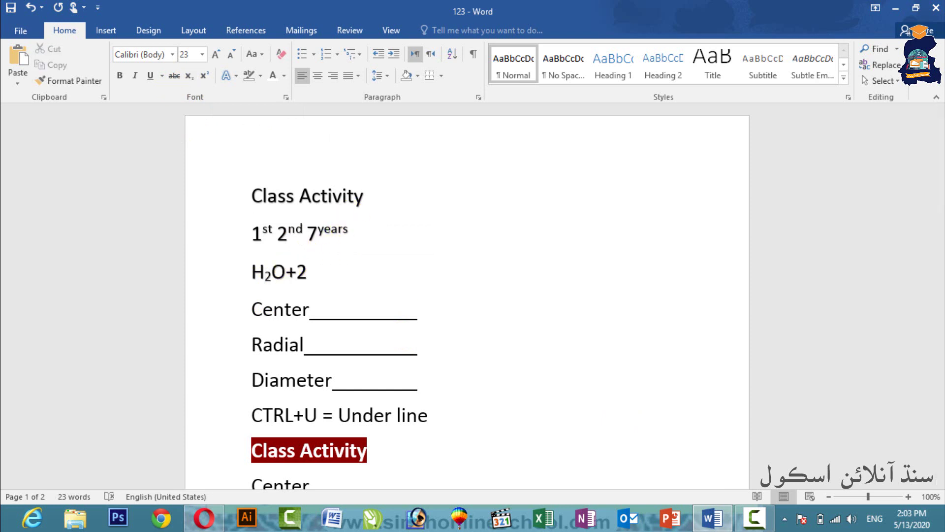
text(NA+)
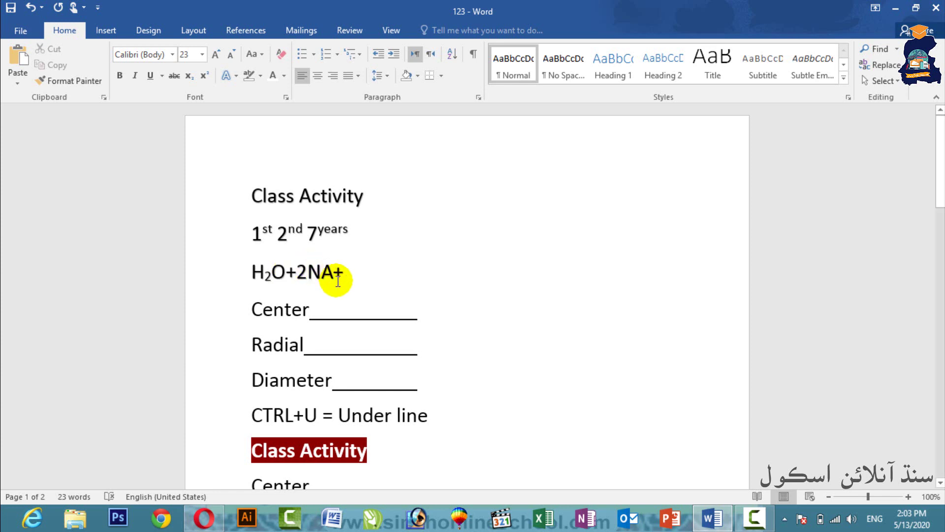
drag(333, 271, 343, 274)
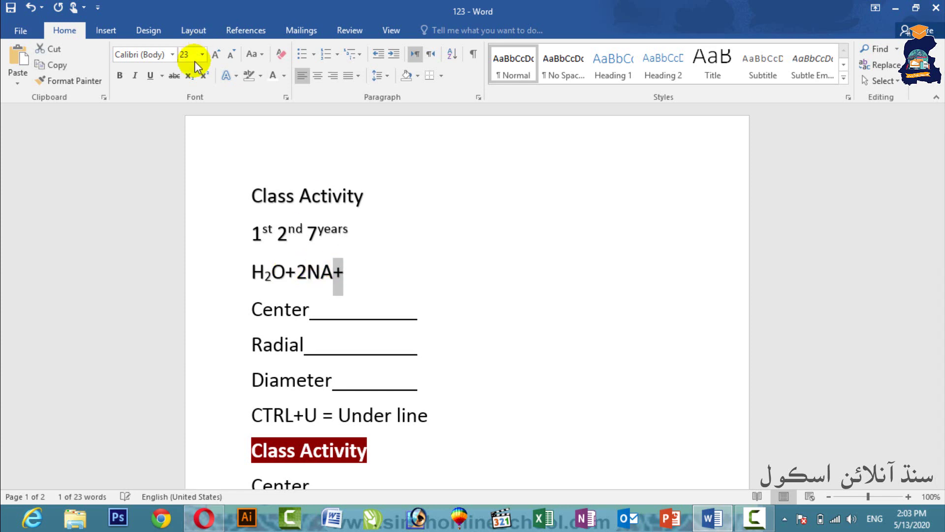
click(205, 76)
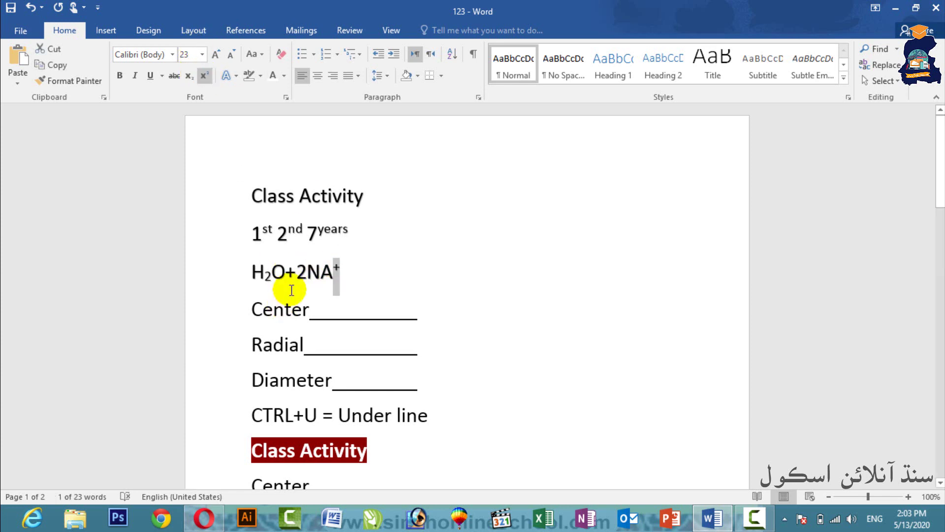
Format the 2 before NA in the H2O+2NA+ formula as subscript
click(297, 276)
drag(298, 276, 305, 272)
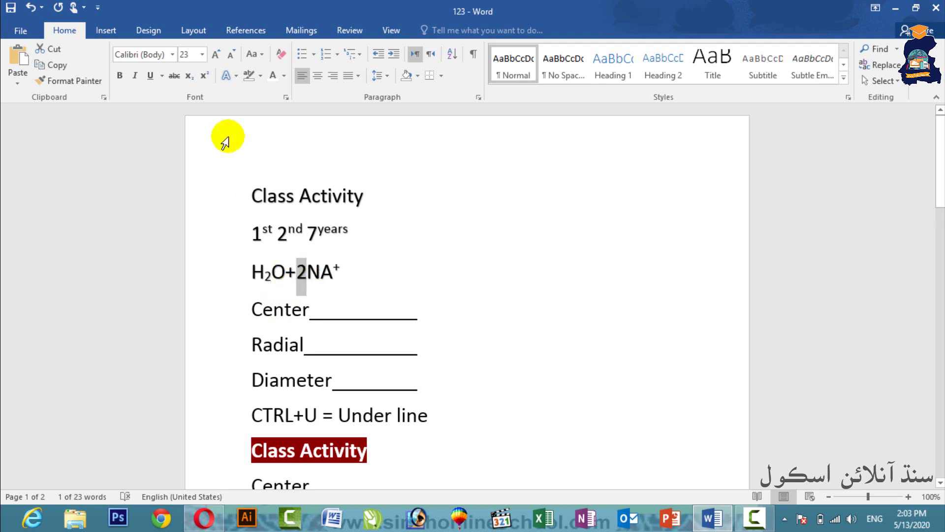
click(191, 79)
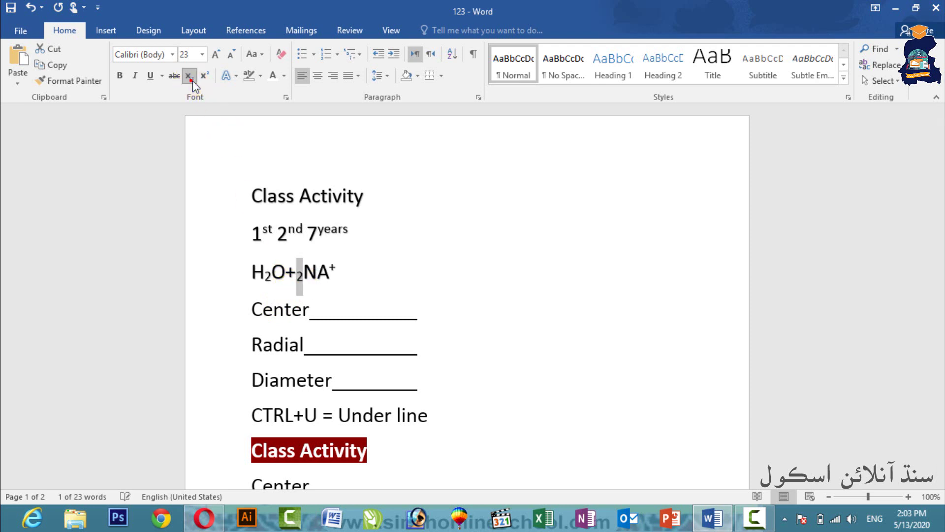
click(468, 301)
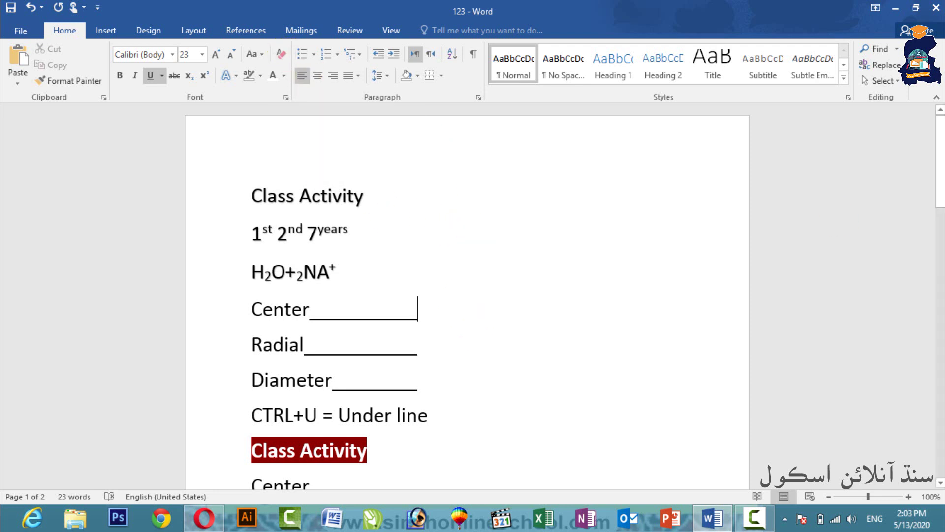
Make the upper Class Activity heading bold
mouse_move(938, 170)
mouse_down()
mouse_move(937, 211)
mouse_move(937, 180)
mouse_up()
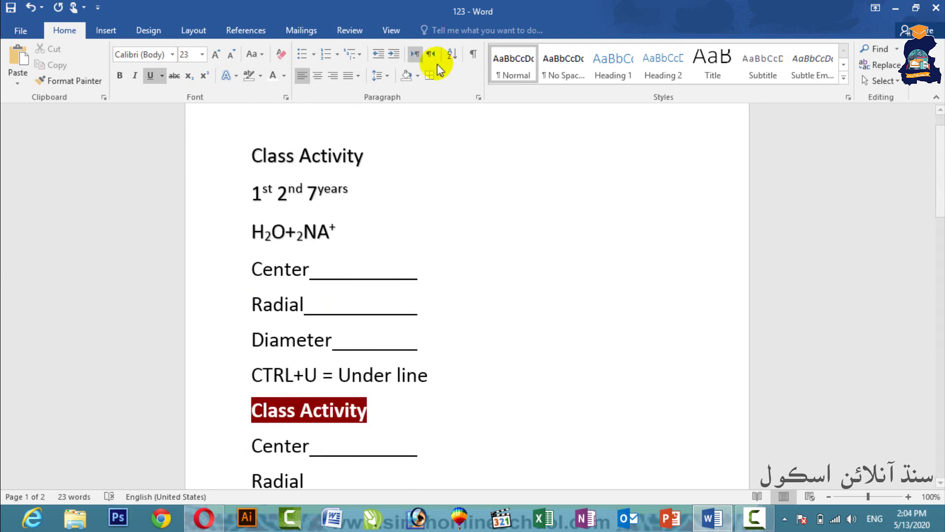
drag(376, 156, 192, 148)
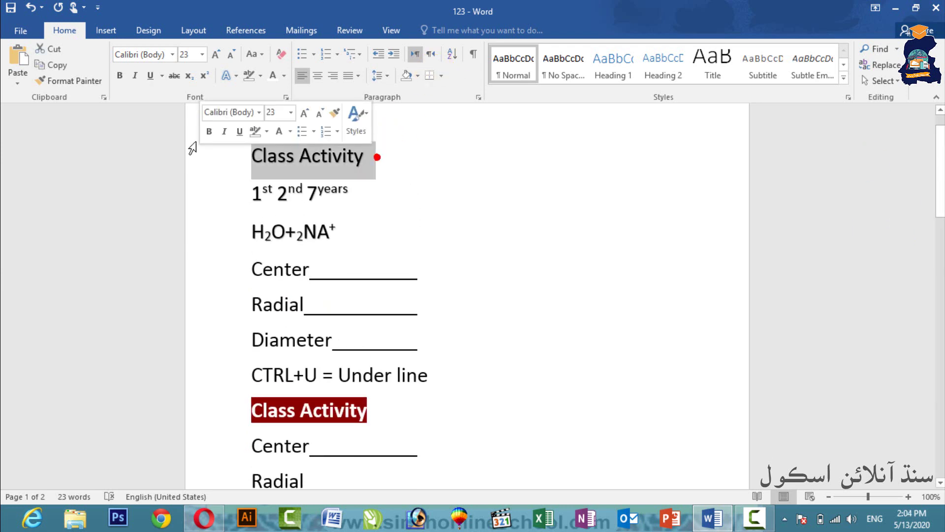
click(120, 75)
click(461, 220)
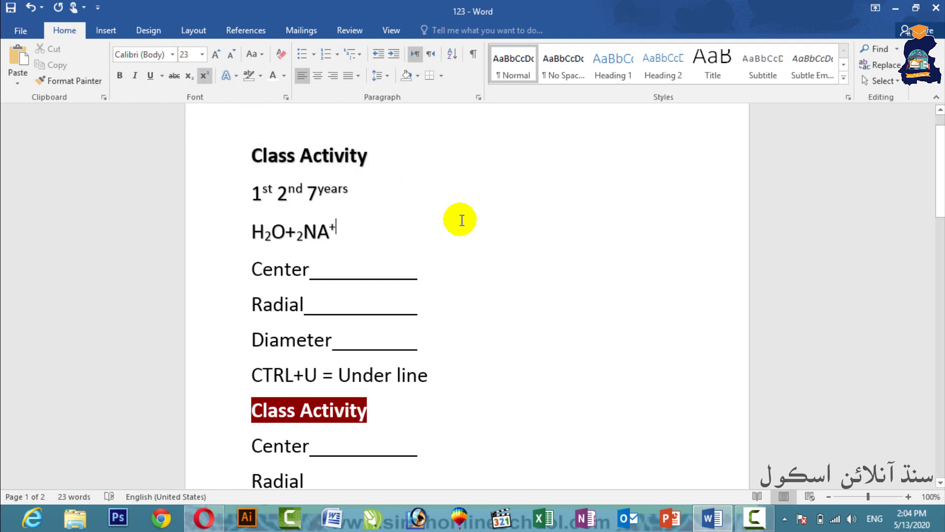
click(202, 55)
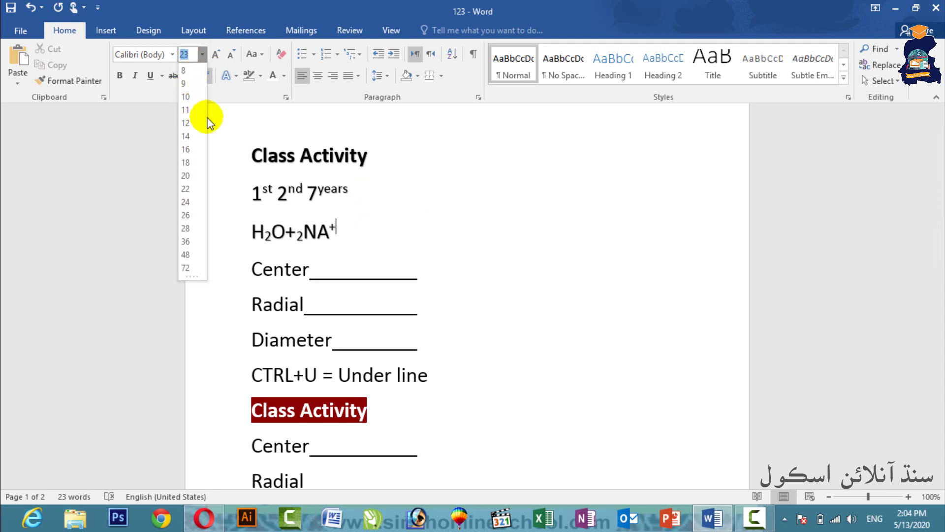
click(515, 210)
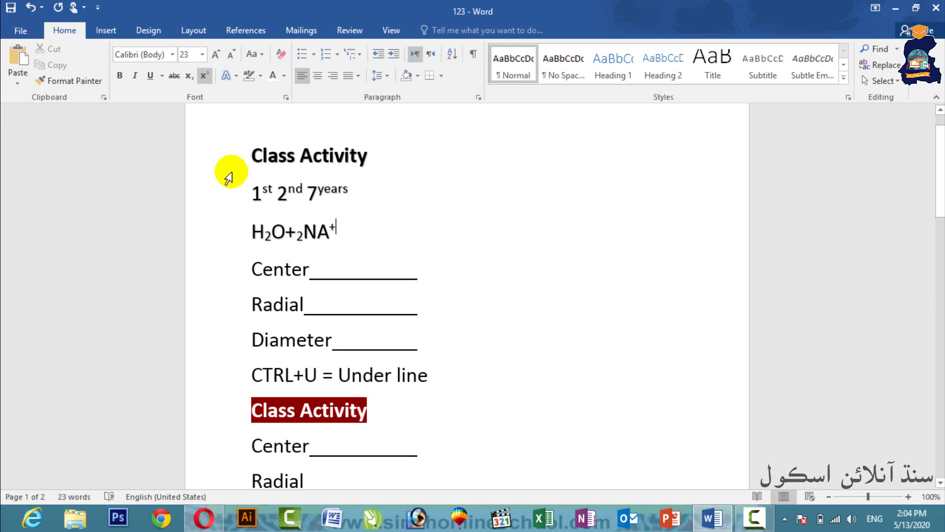
drag(237, 163, 322, 305)
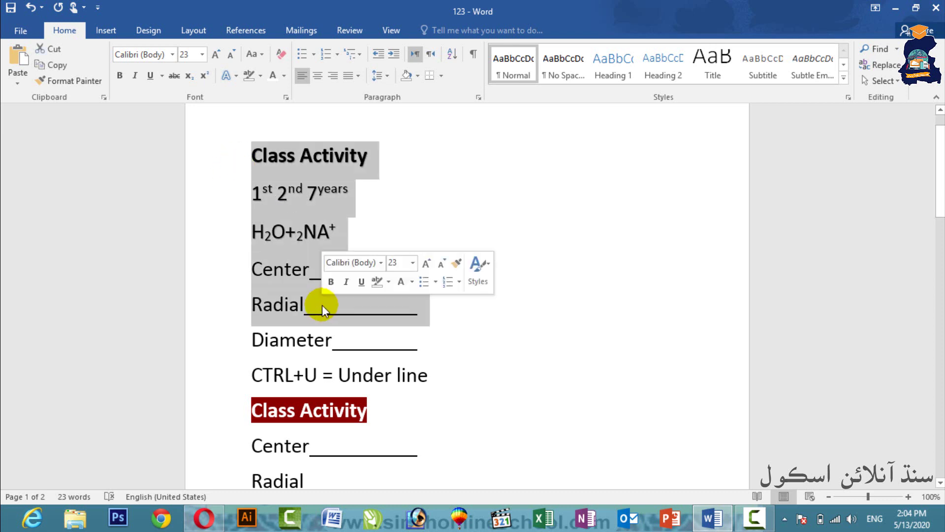
Add a new line below "CTRL+U = Under line" reading "CTRL+A Sellect All"
click(449, 375)
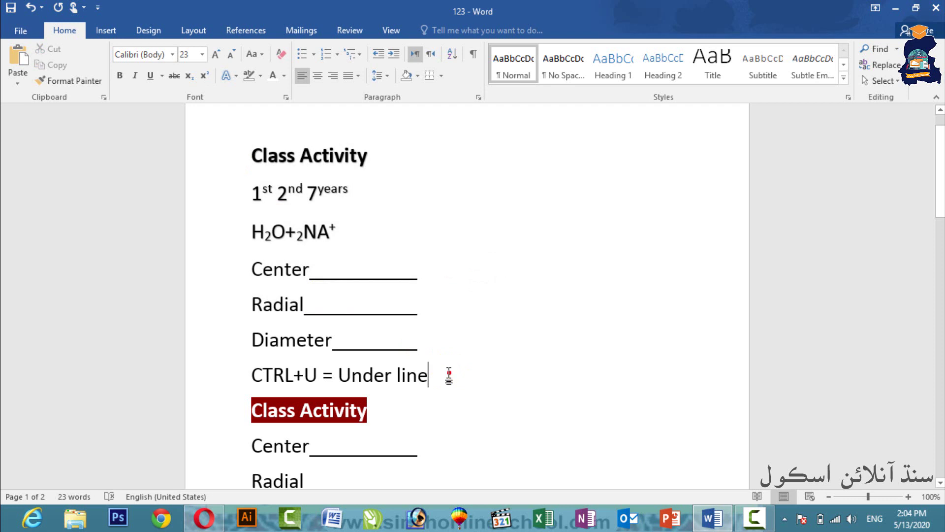
key(Return)
text(CT)
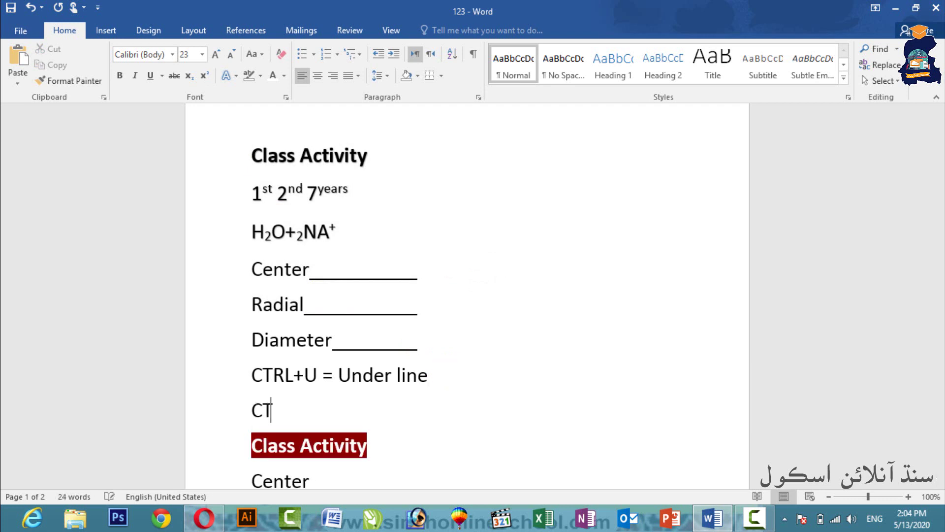
text(RL+A Se)
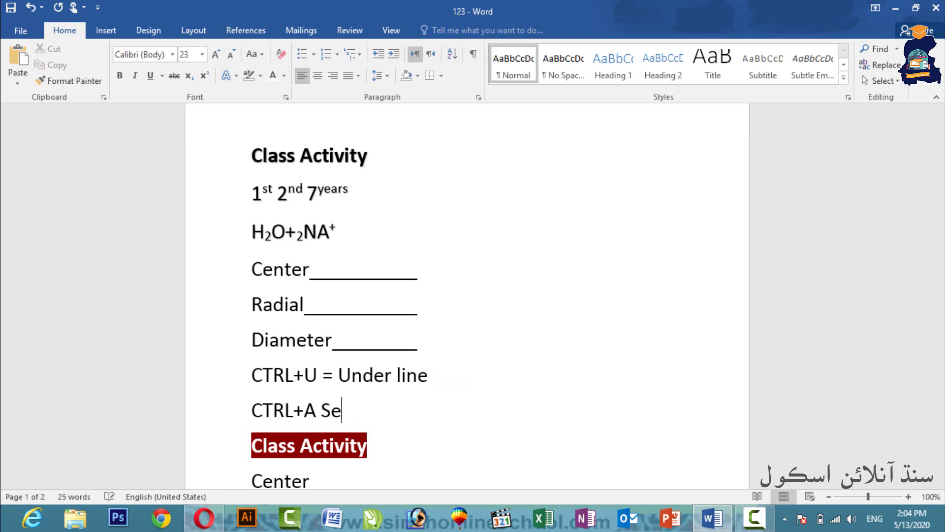
text(llect All)
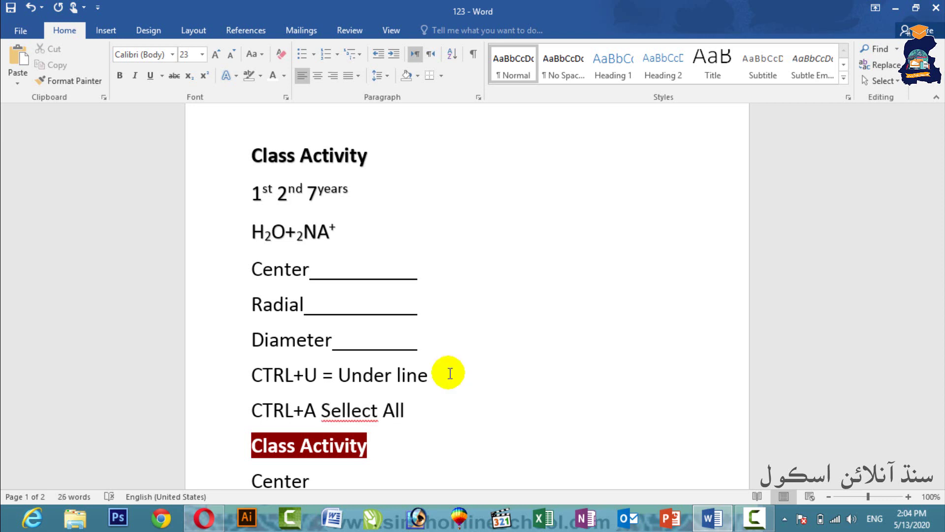
Clear the formatting of the entire document text and apply the Normal style to it
key(ctrl+a)
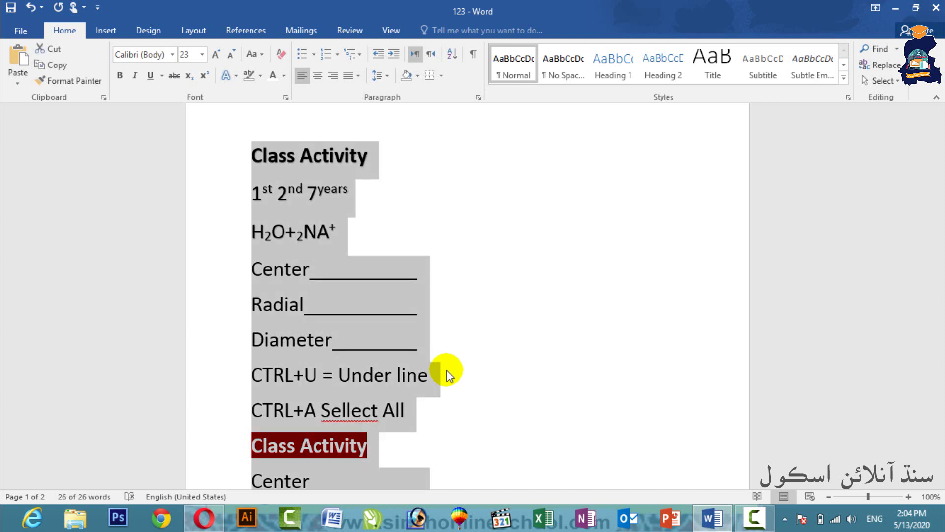
click(281, 58)
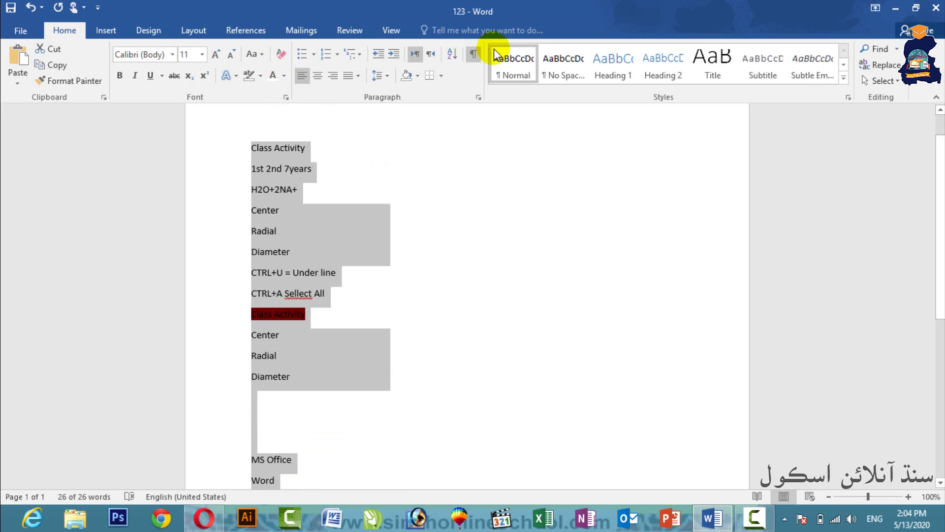
click(514, 65)
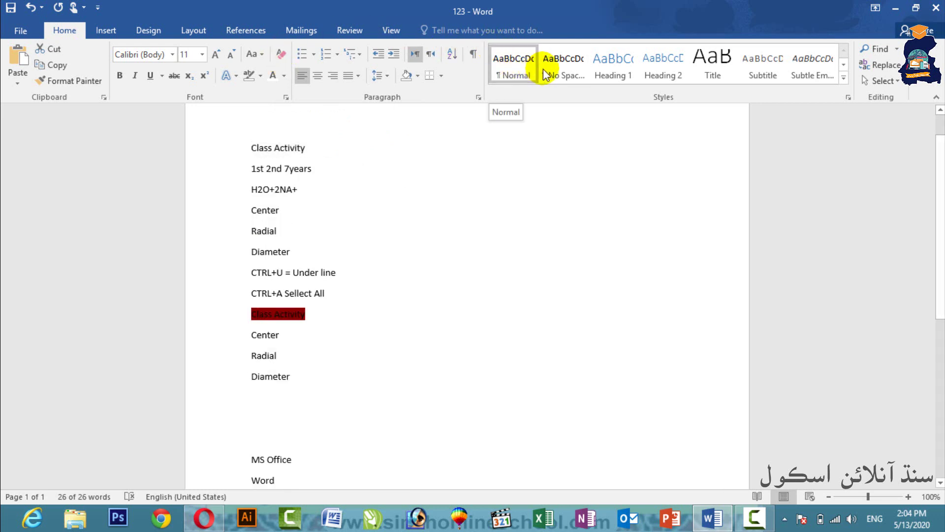
click(561, 73)
click(517, 65)
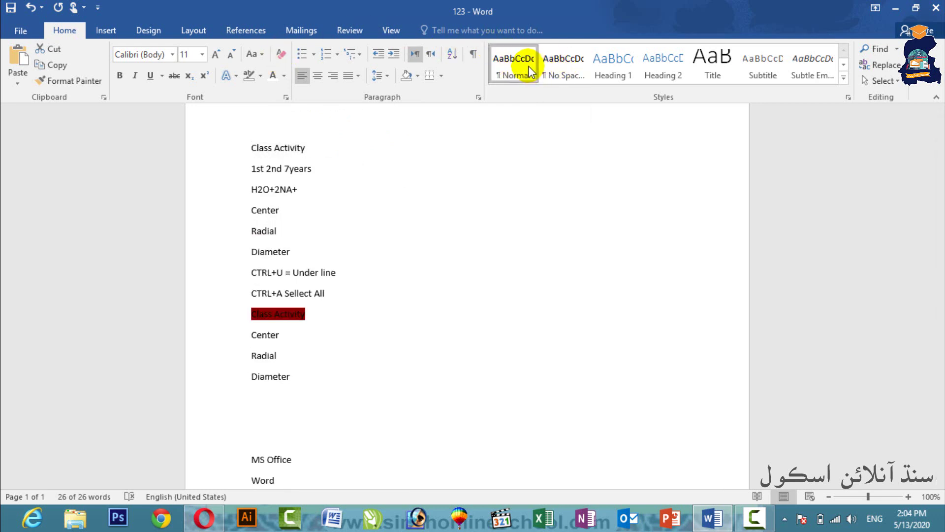
click(426, 222)
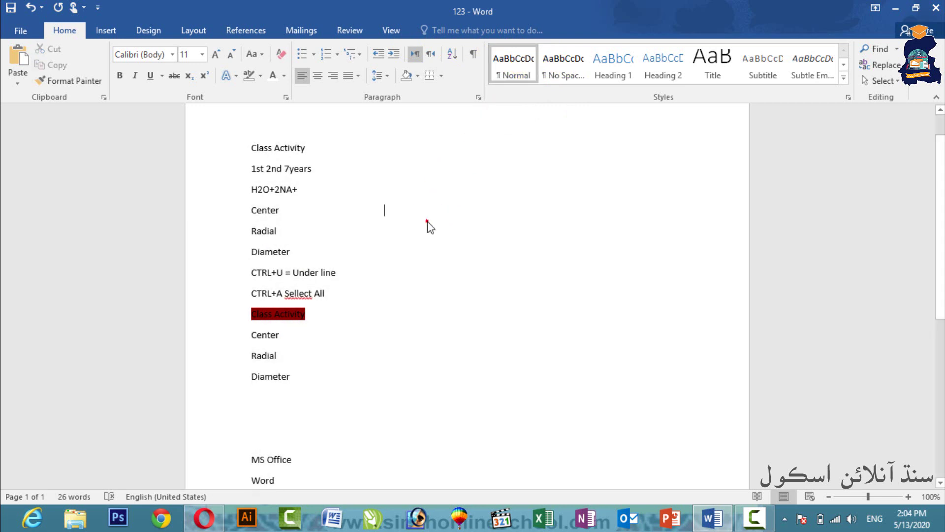
Apply the No Spacing style to the lines from the upper Class Activity heading through Diameter and minimize the document window
drag(297, 246, 220, 148)
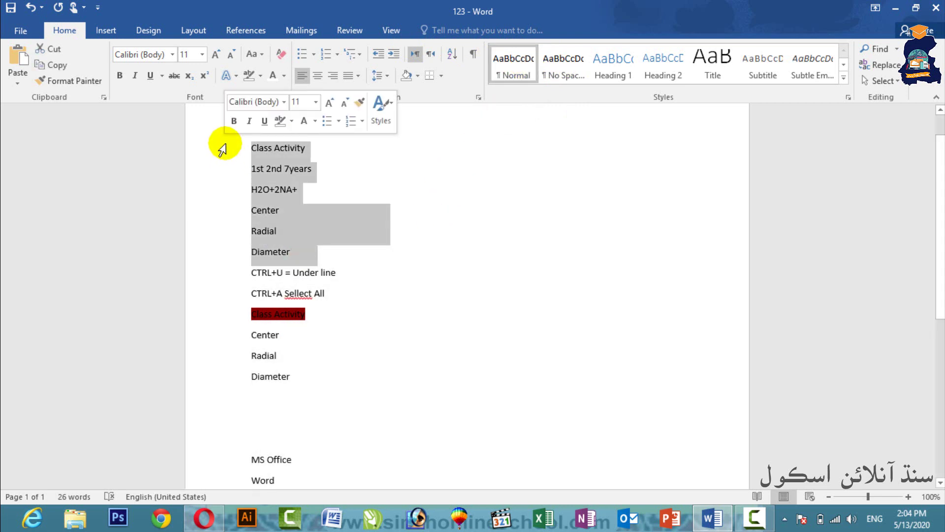
click(565, 75)
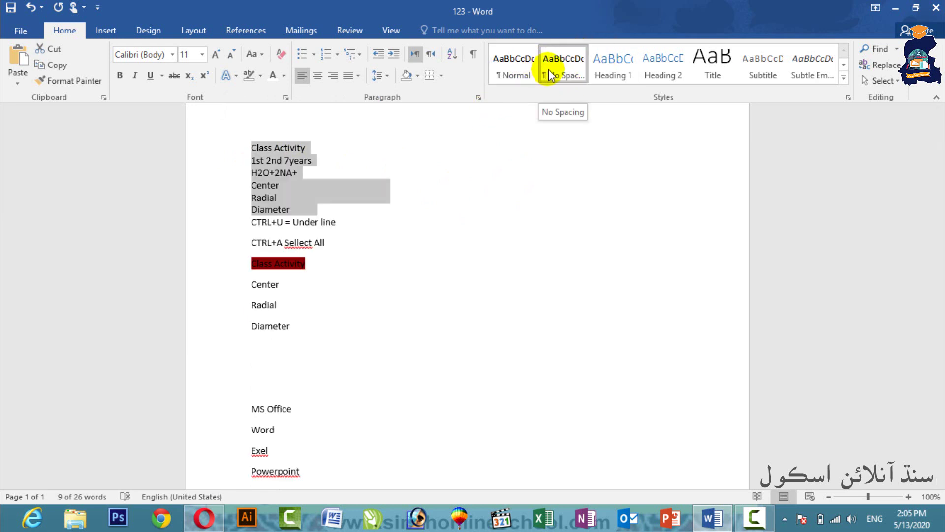
click(416, 197)
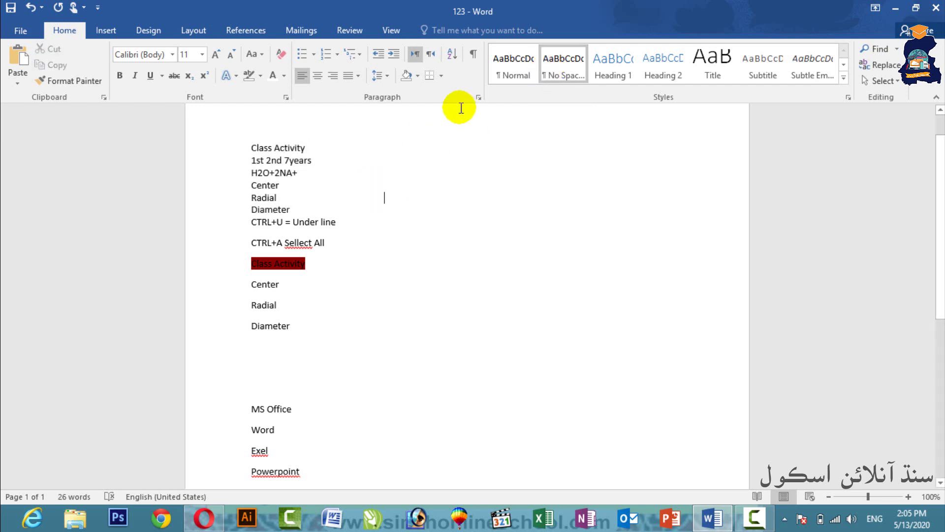
click(896, 7)
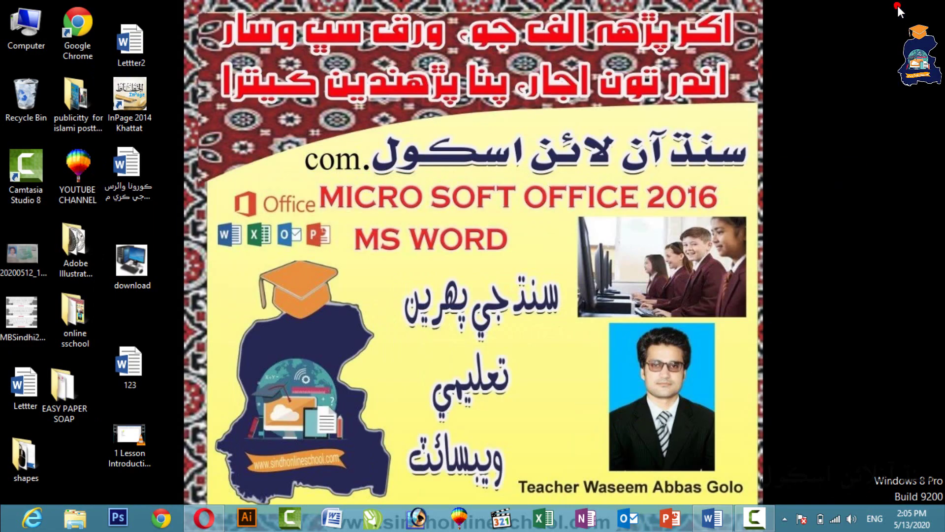